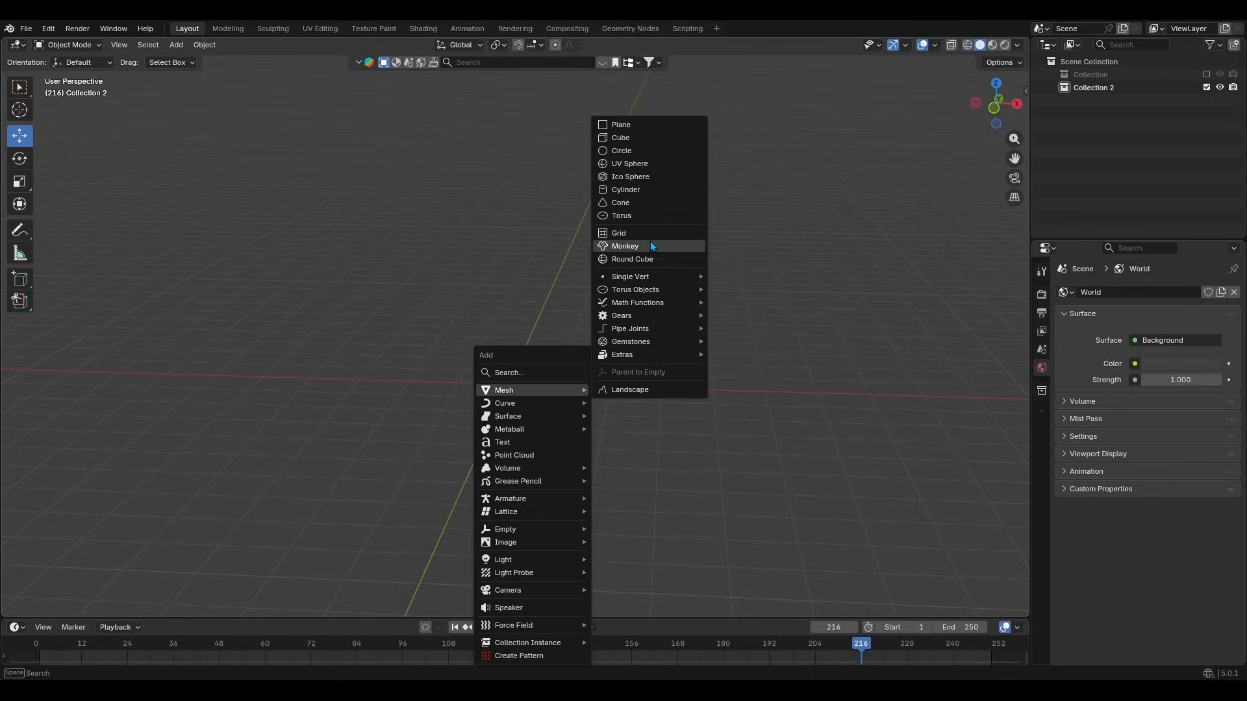
# Add a Monkey mesh and give it a level 2 subdivision surface.
pyautogui.click(649, 241)
pyautogui.hotkey('ctrl', '2')
pyautogui.click(577, 448)
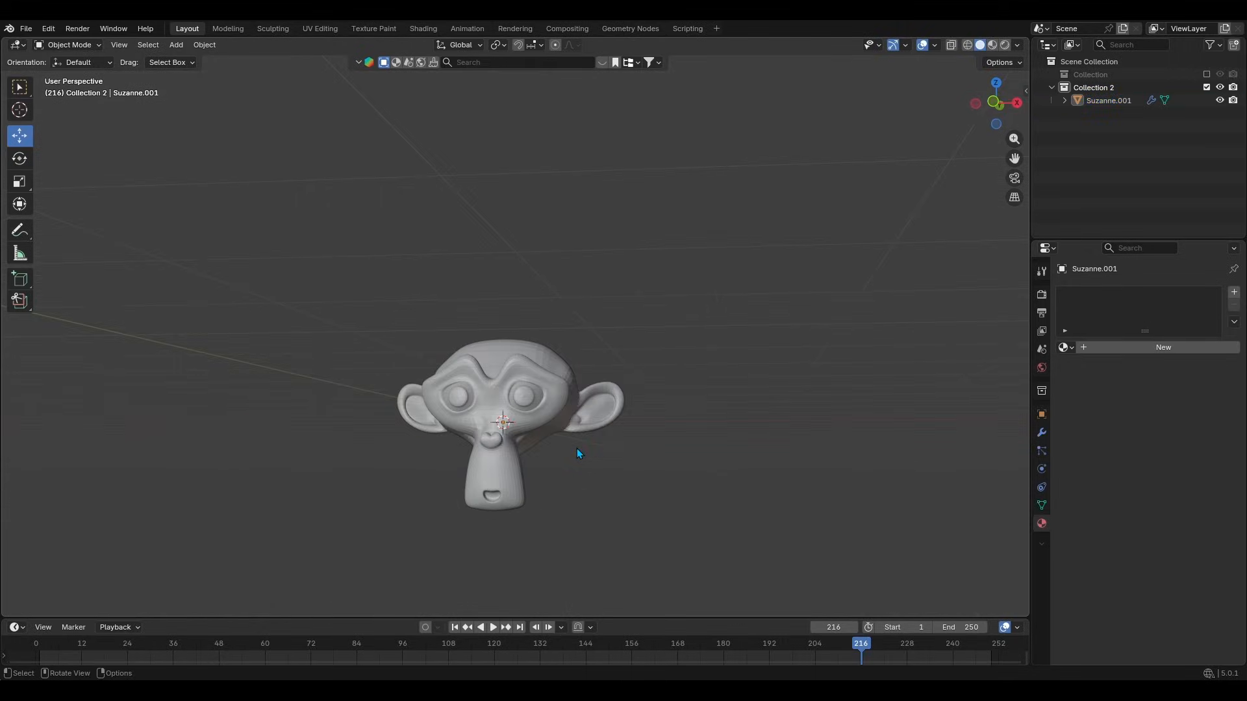
pyautogui.moveTo(577, 448); pyautogui.dragTo(649, 484, button='middle')
# Split the 3D viewport vertically and turn the new area into a Shader Editor.
pyautogui.moveTo(8, 40); pyautogui.dragTo(516, 194)
pyautogui.click(16, 44)
pyautogui.click(86, 152)
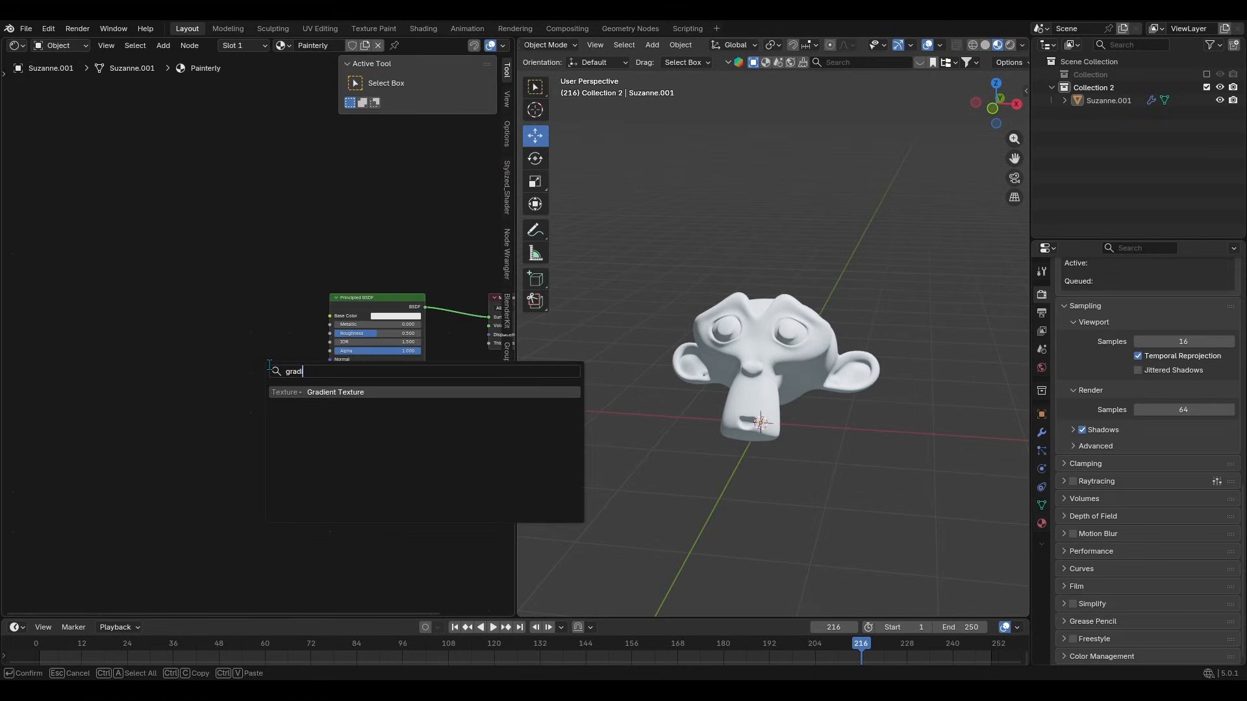
# Add a Gradient Texture with Texture Coordinate and Mapping nodes, and feed the Object coordinates into the Mapping vector.
pyautogui.press('Return')
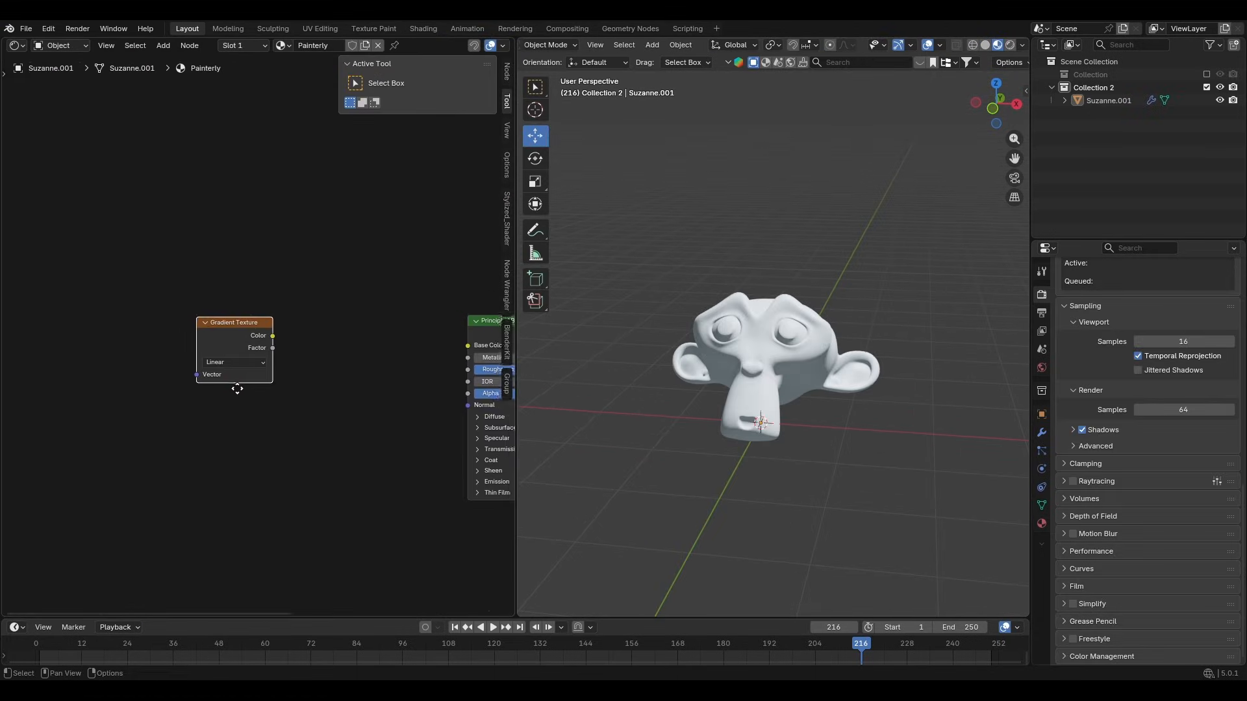
pyautogui.hotkey('ctrl', 't')
pyautogui.moveTo(159, 385); pyautogui.dragTo(211, 363, button='middle')
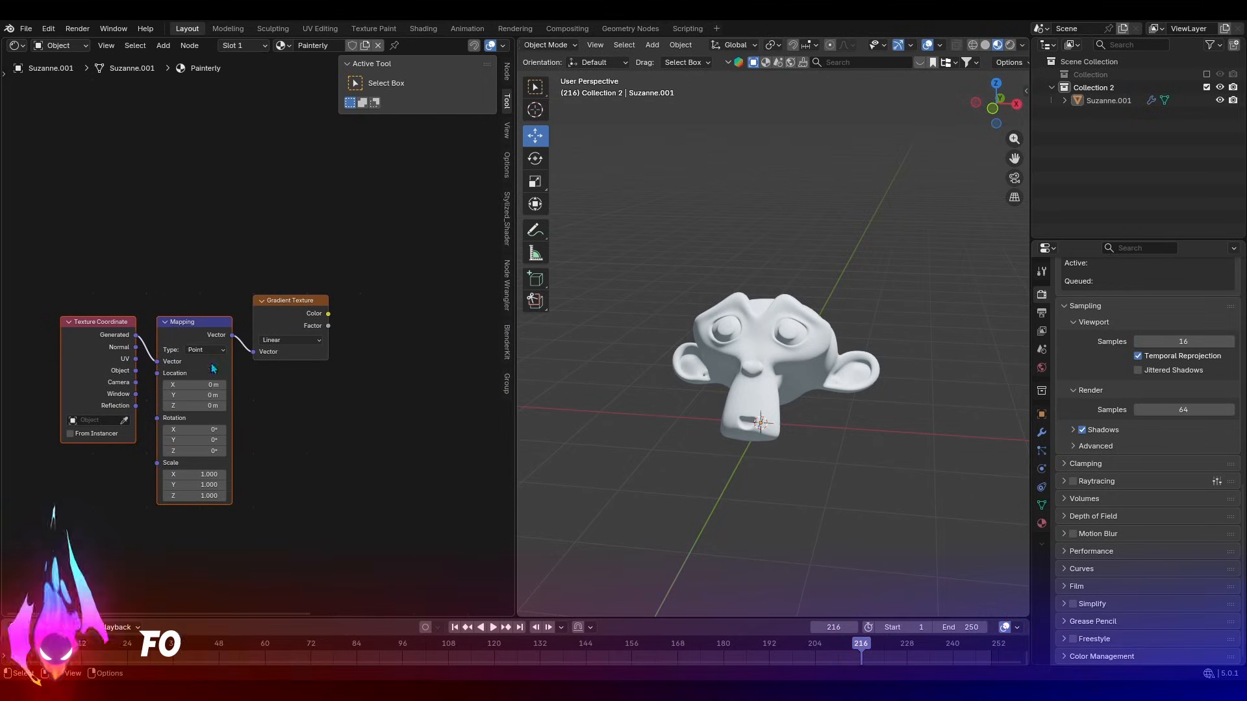
pyautogui.moveTo(135, 371); pyautogui.dragTo(154, 364)
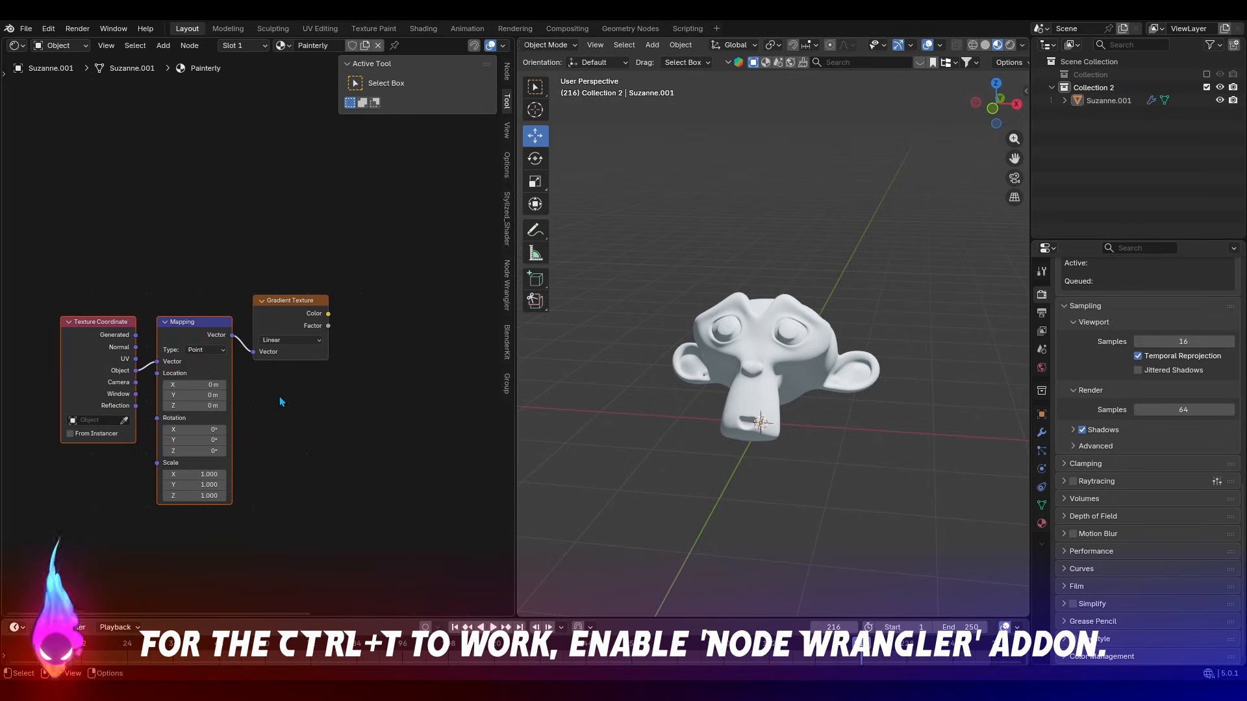
# Add a Color Ramp fed by the Gradient Texture's Color and link it to the Principled BSDF's Base Color.
pyautogui.moveTo(291, 406); pyautogui.dragTo(214, 437, button='middle')
pyautogui.moveTo(250, 345); pyautogui.dragTo(280, 339)
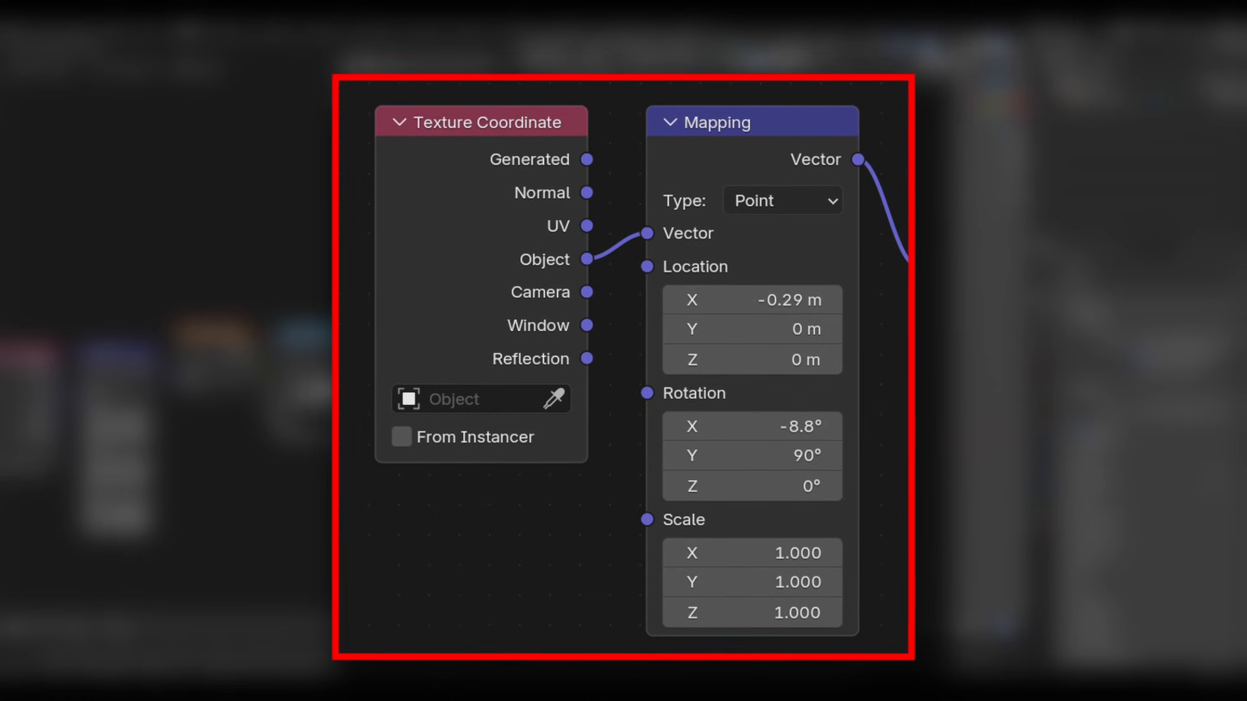
pyautogui.write('c')
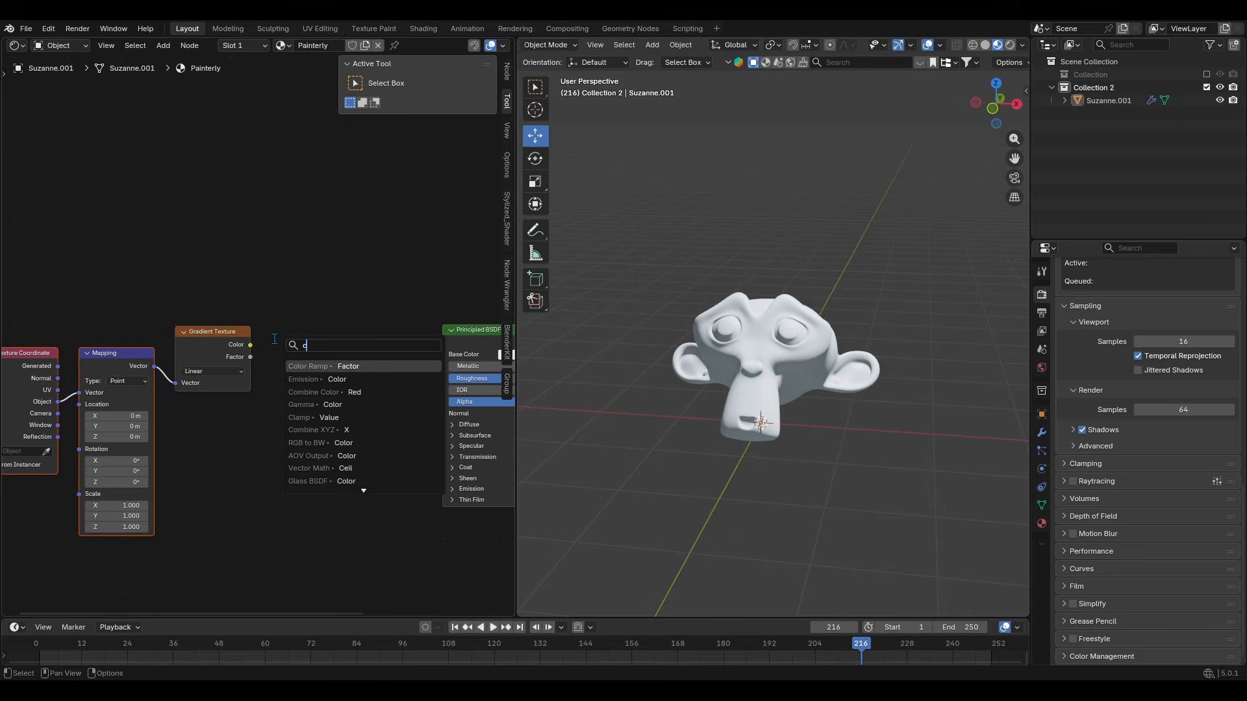
pyautogui.write('olor ramp')
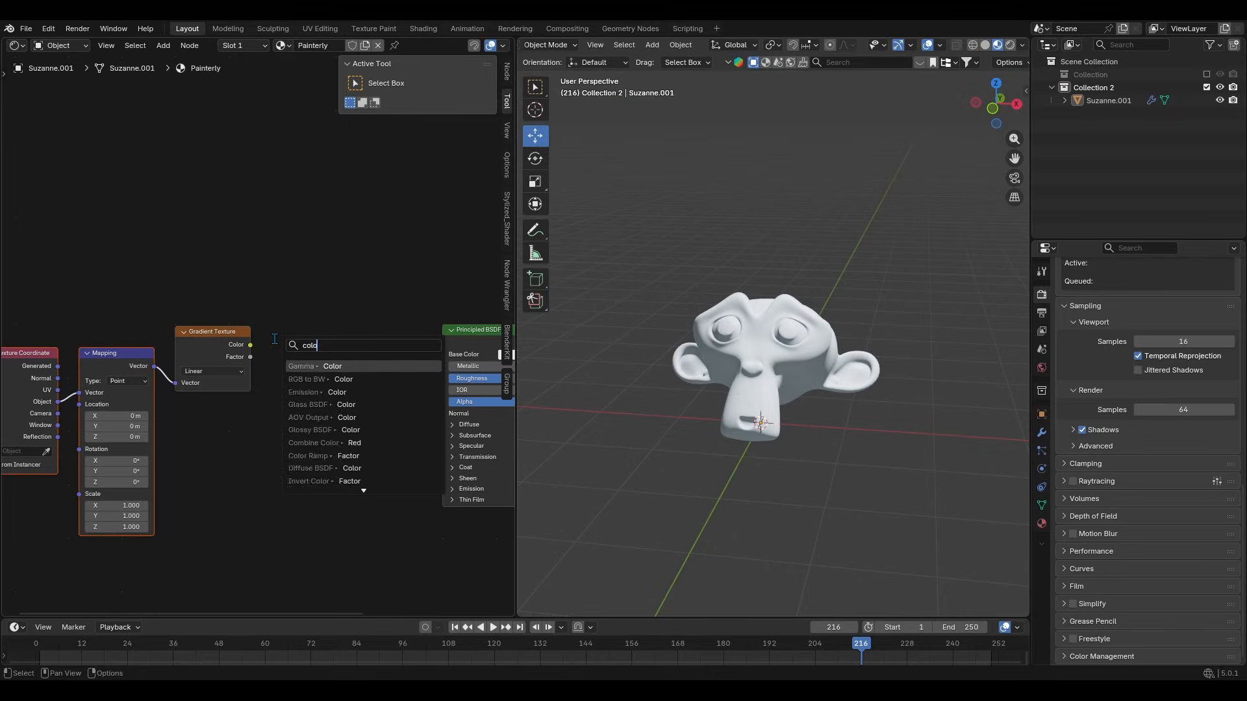
pyautogui.press('Return')
pyautogui.click(269, 338)
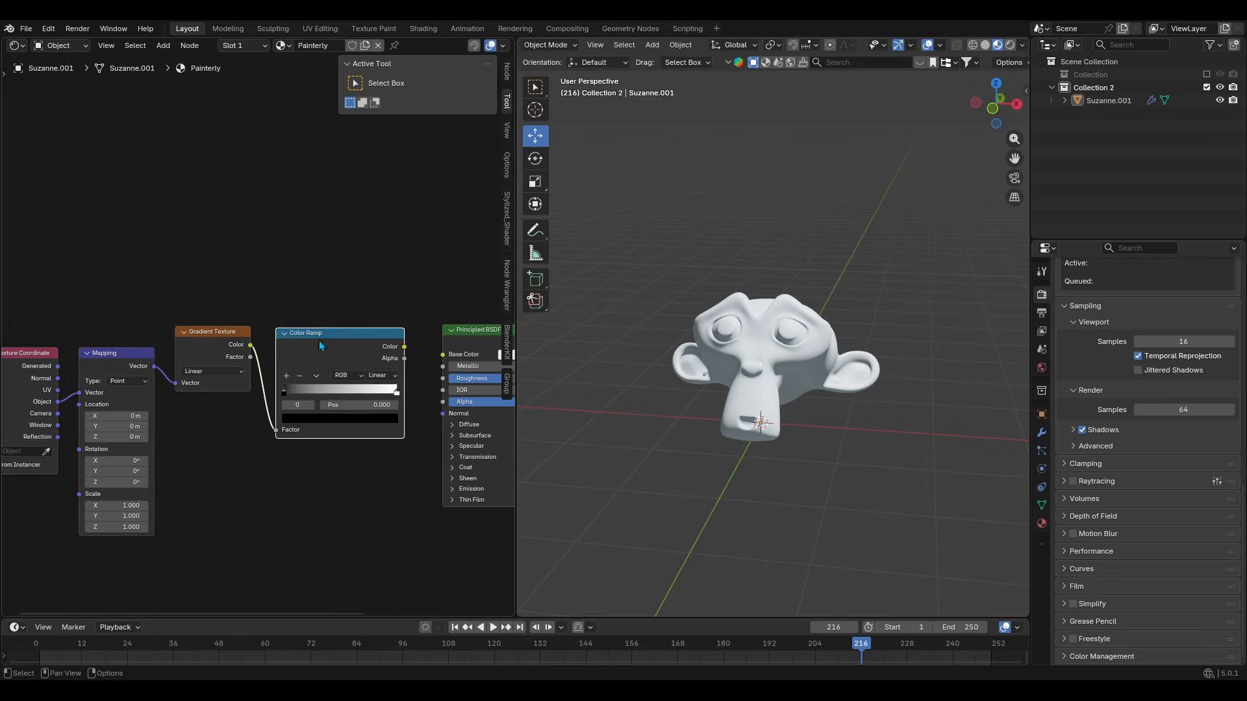
pyautogui.moveTo(430, 355); pyautogui.dragTo(442, 355)
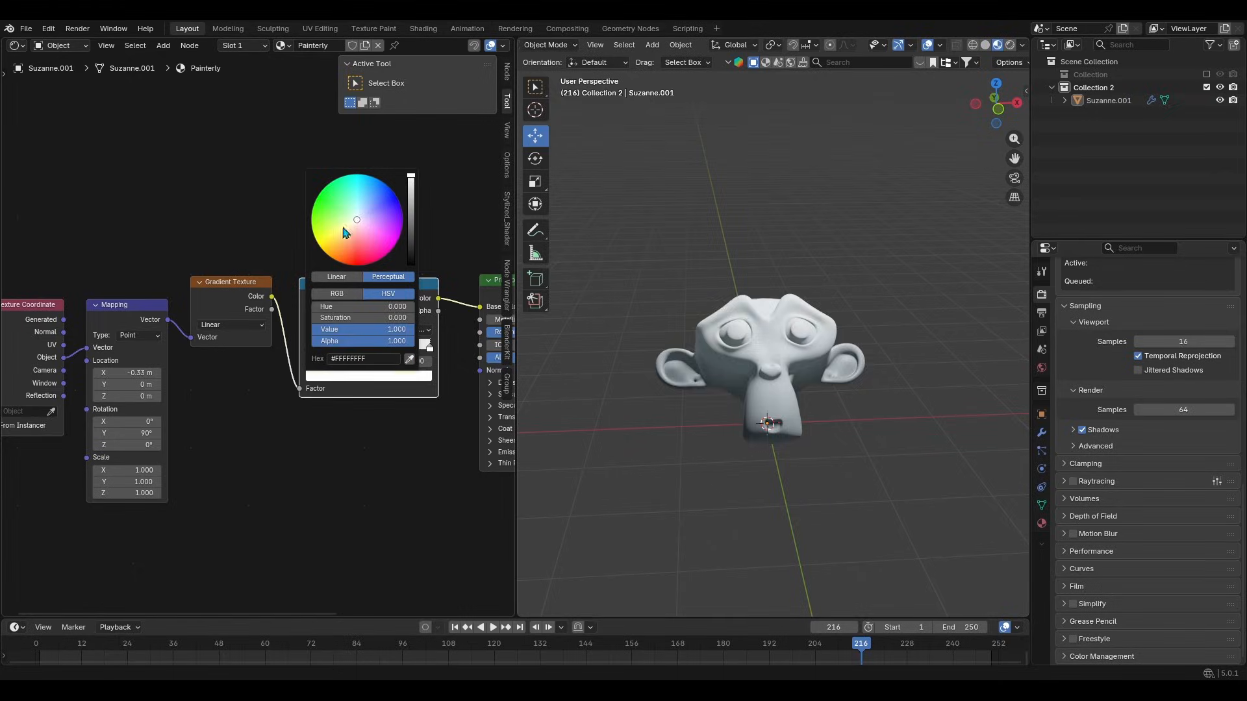
# Colour the ramp's white stop salmon orange and its black stop dark blue (#11007F).
pyautogui.moveTo(360, 317); pyautogui.dragTo(373, 318)
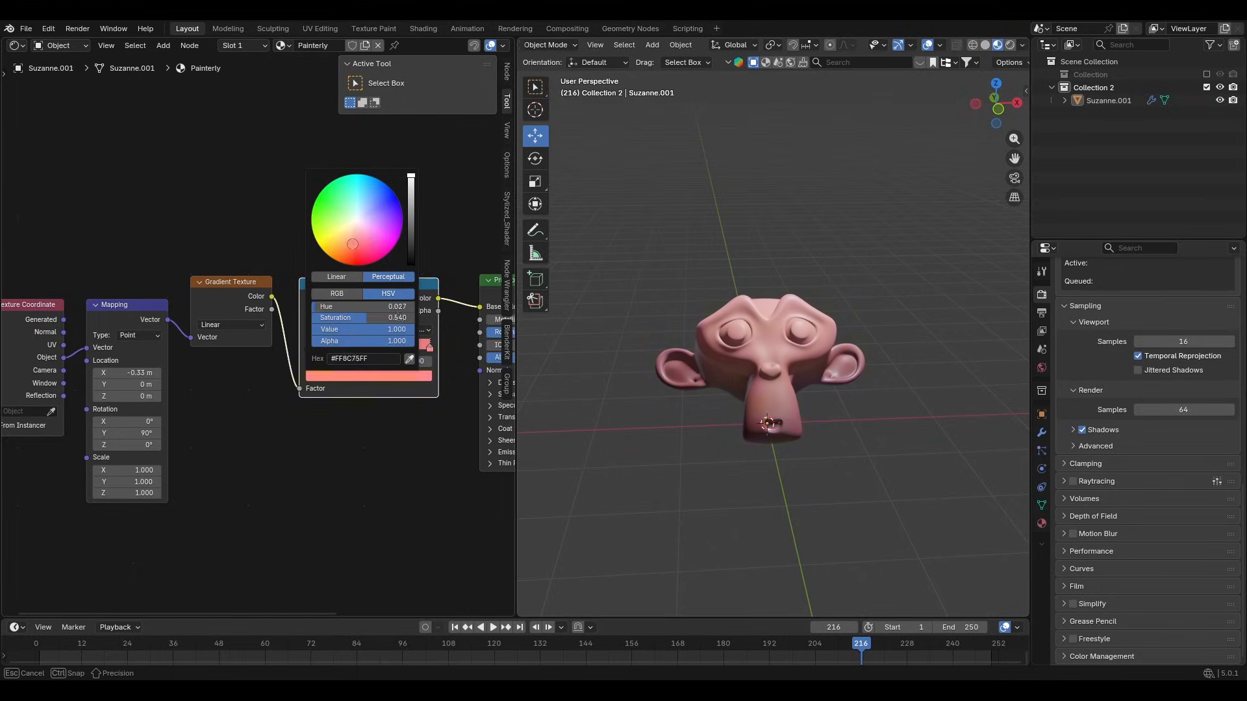
pyautogui.moveTo(352, 244); pyautogui.dragTo(400, 203)
pyautogui.click(326, 378)
pyautogui.click(410, 220)
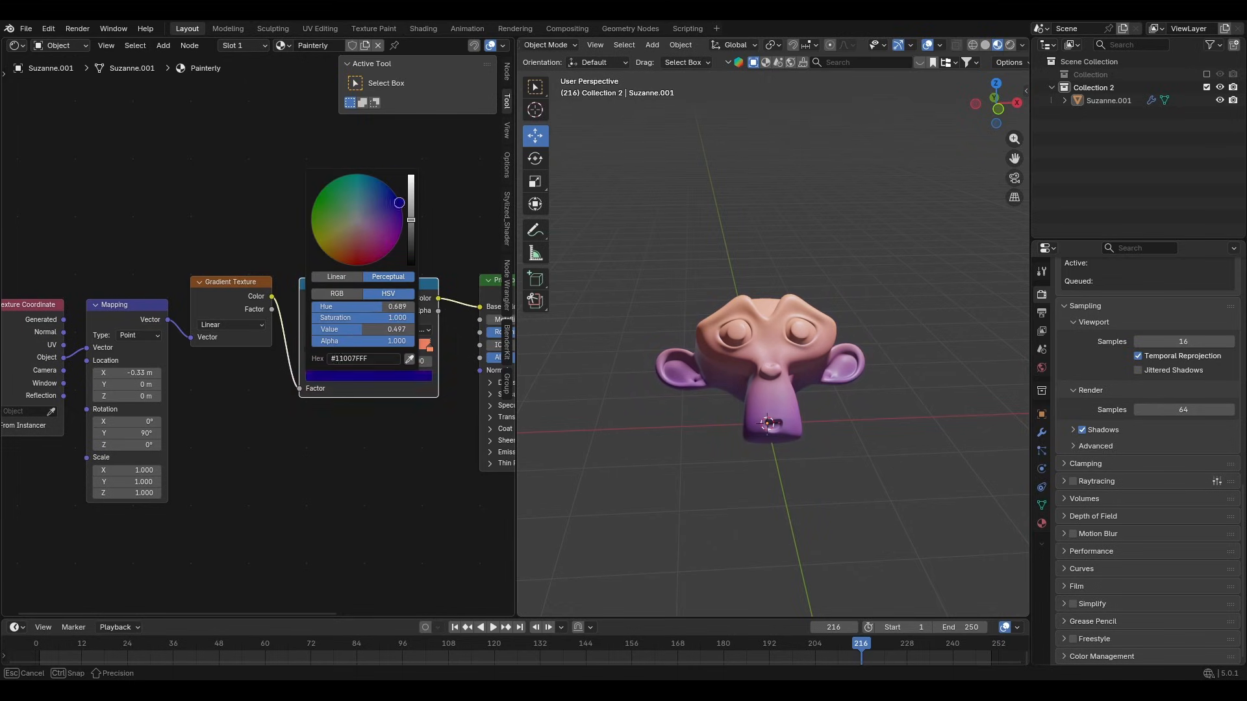
# Set the render color management's view transform to Standard.
pyautogui.moveTo(711, 486); pyautogui.dragTo(727, 384, button='middle')
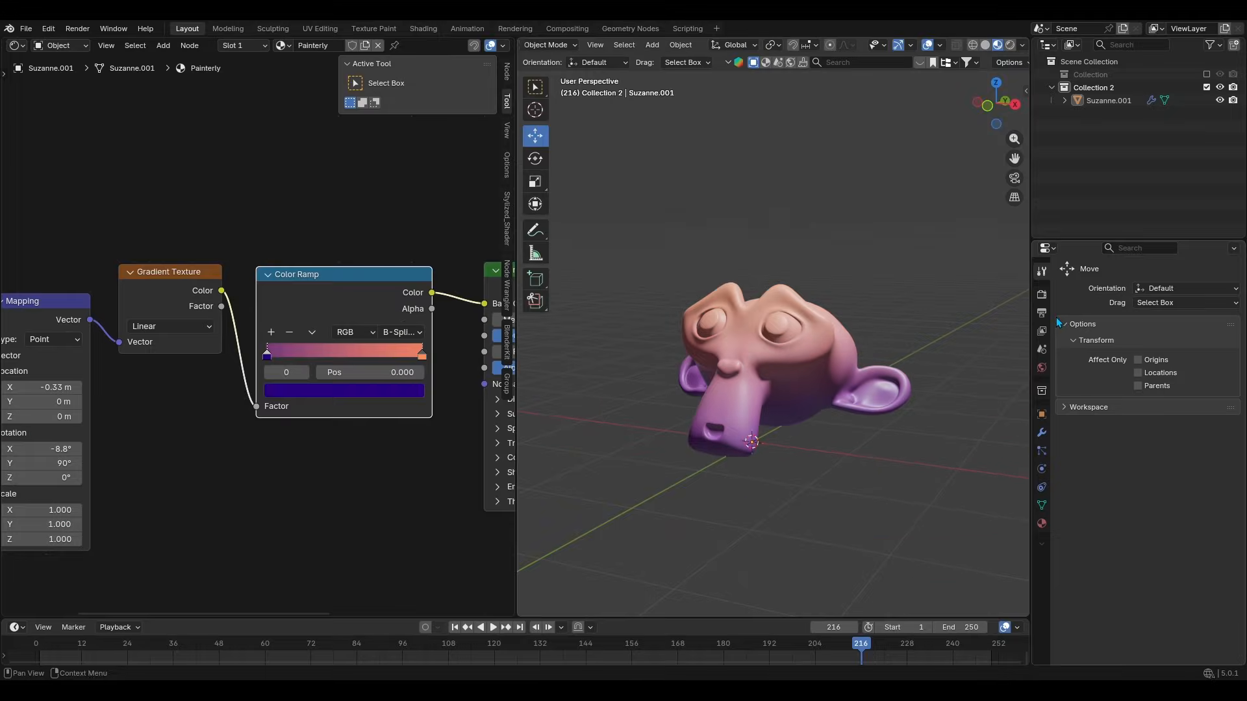
pyautogui.click(1041, 295)
pyautogui.scroll(-15, 1154, 525)
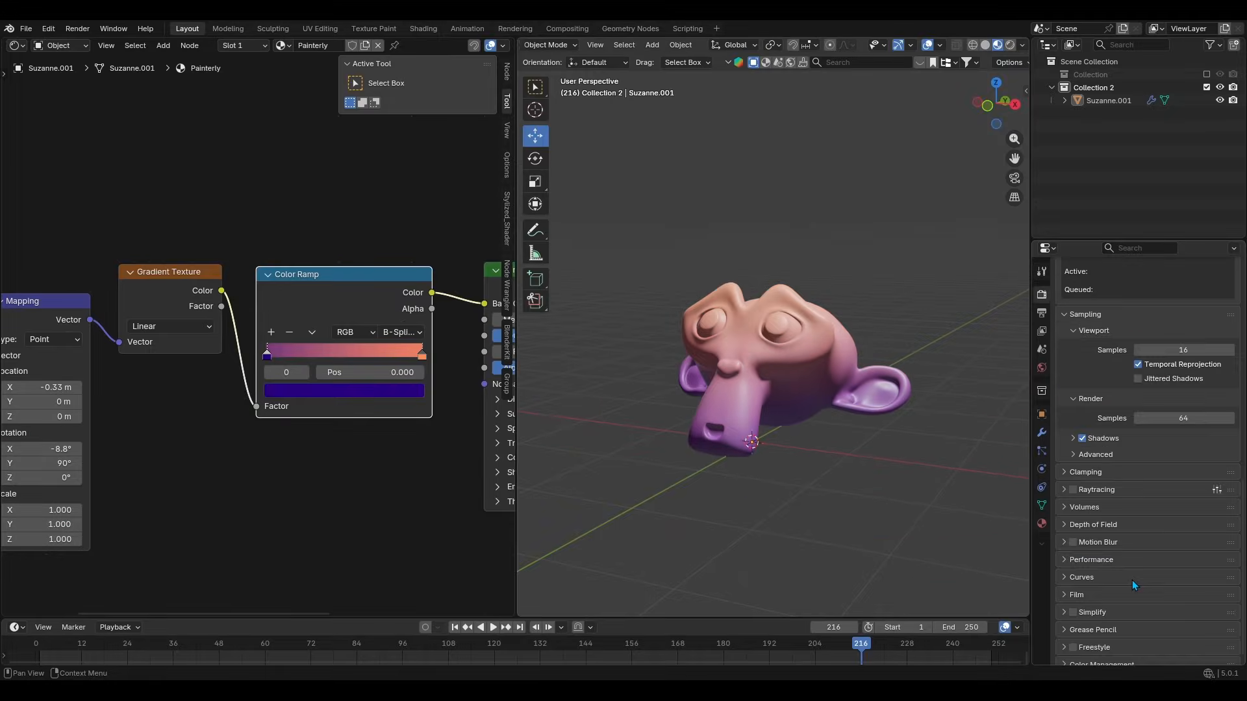
pyautogui.scroll(-6, 1159, 552)
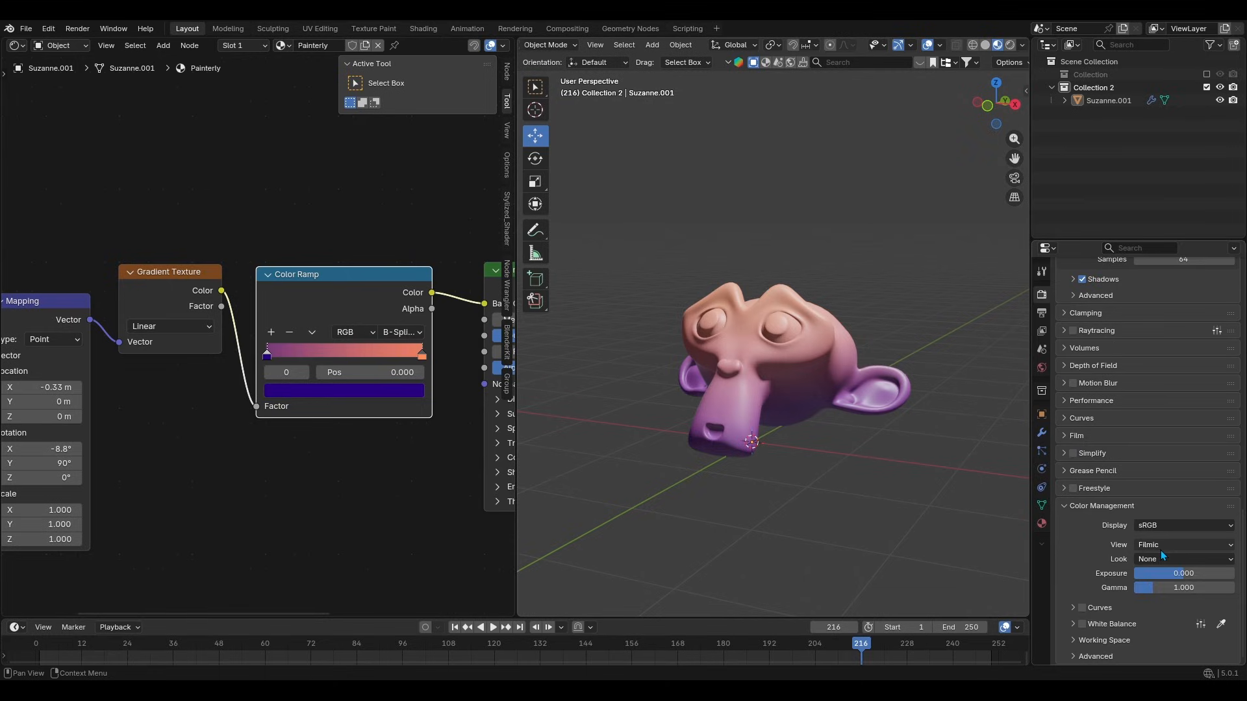
pyautogui.click(1160, 544)
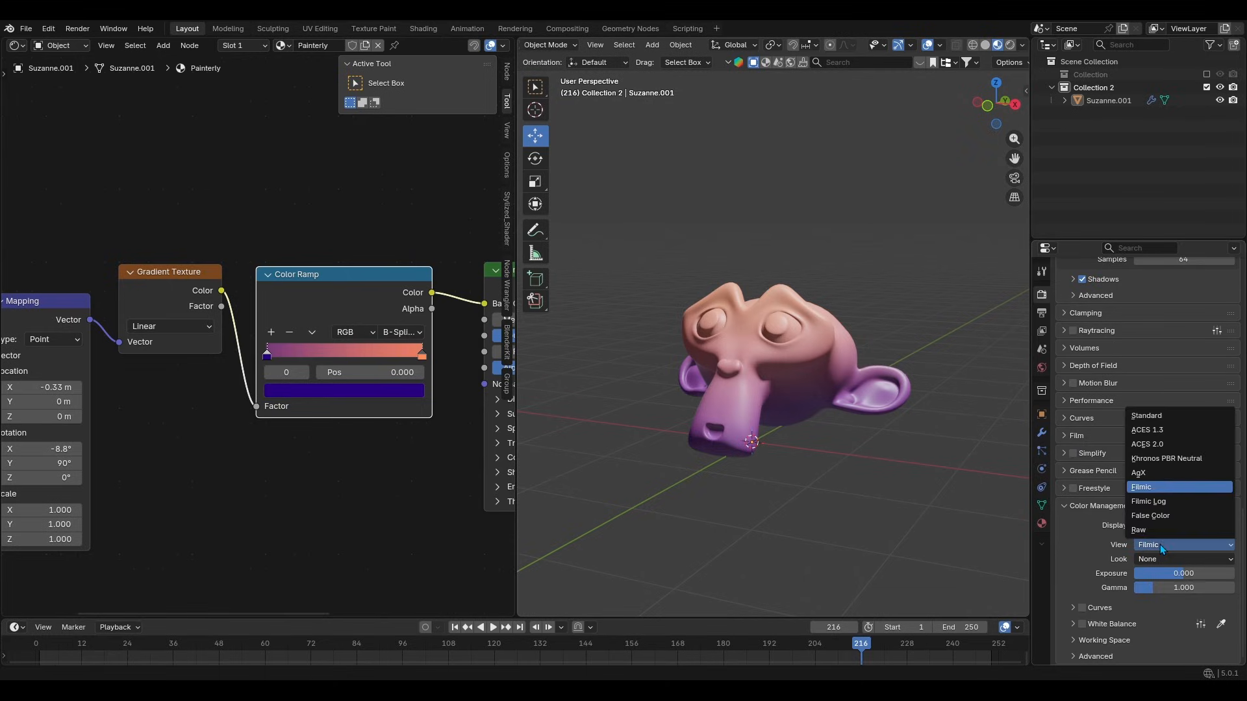
pyautogui.click(1164, 415)
pyautogui.moveTo(762, 362)
pyautogui.mouseDown(button='middle')
pyautogui.moveTo(855, 387)
pyautogui.moveTo(786, 392)
pyautogui.mouseUp(button='middle')
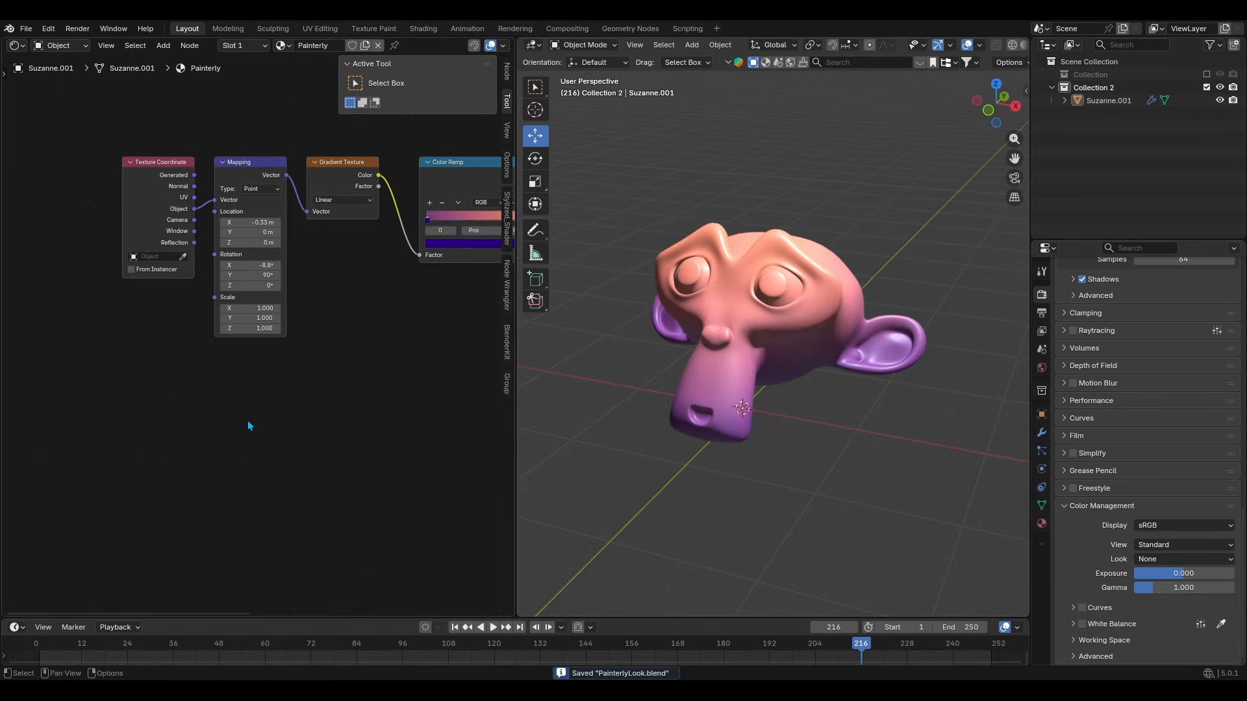
# Add a Voronoi Texture with Texture Coordinate and Mapping nodes, and feed the Normal coordinates into its Mapping vector.
pyautogui.hotkey('shift', 'a')
pyautogui.write('voronoi')
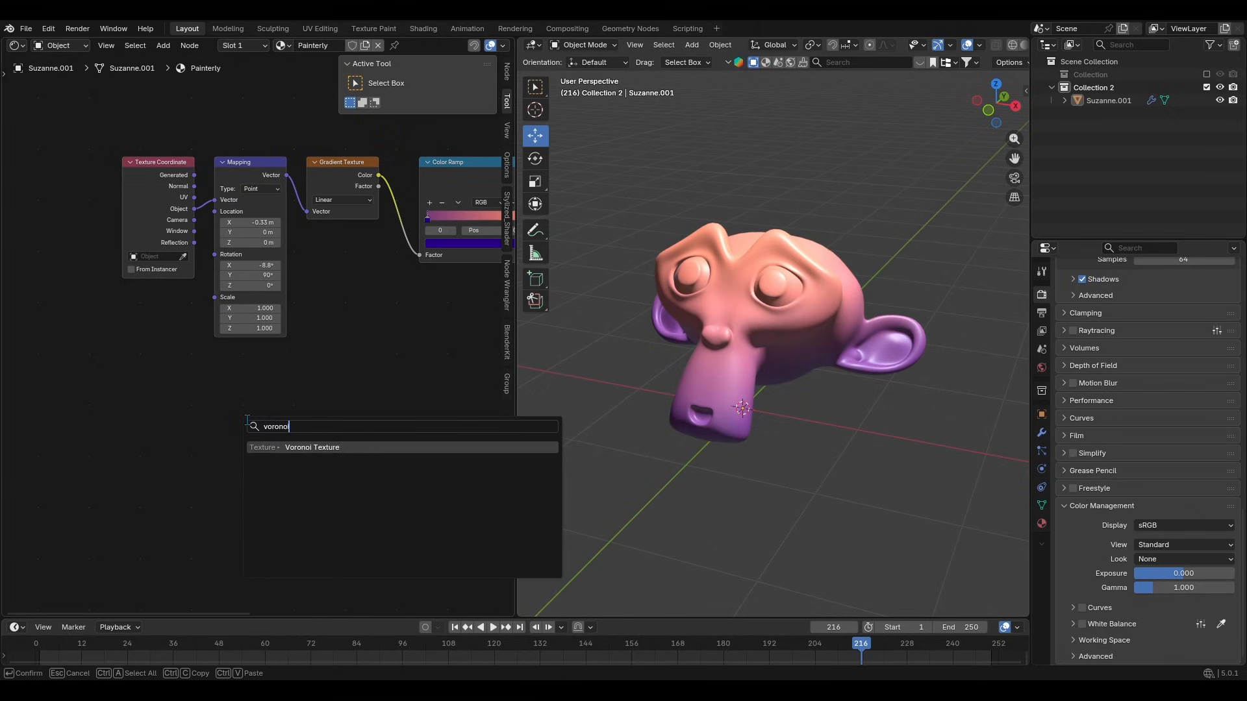
pyautogui.press('Return')
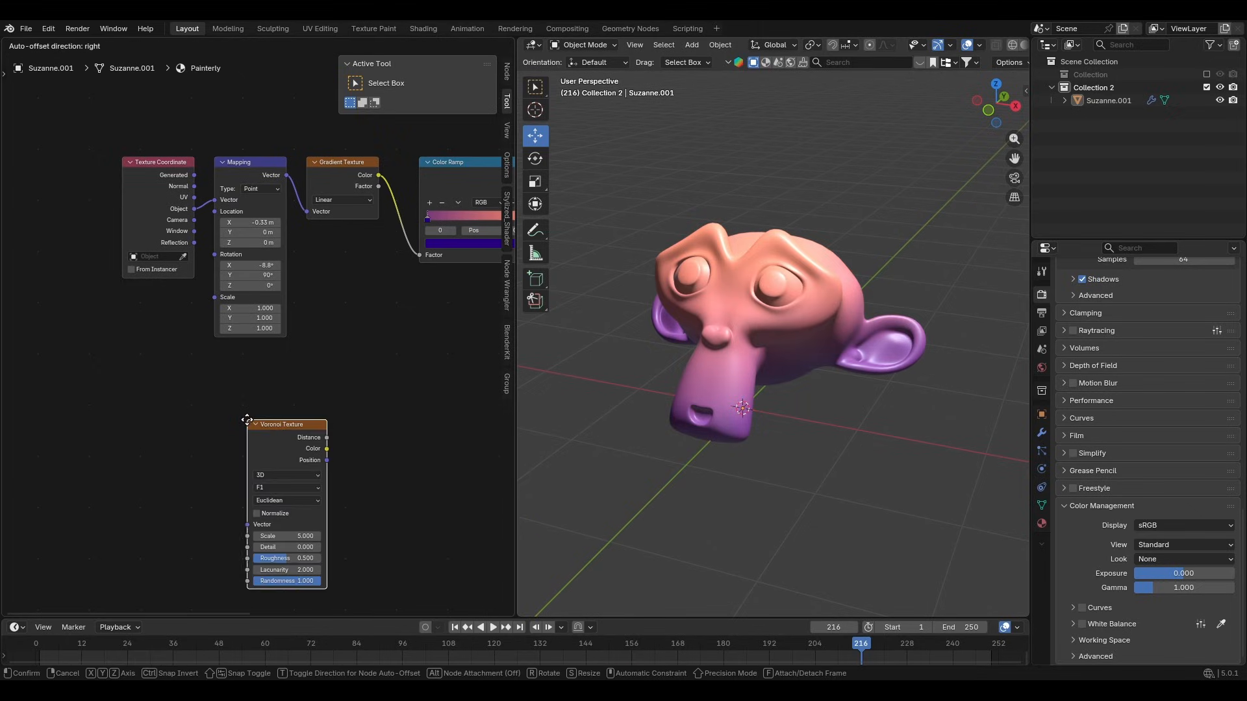
pyautogui.click(187, 391)
pyautogui.hotkey('ctrl', 't')
pyautogui.moveTo(195, 458); pyautogui.dragTo(237, 436, button='middle')
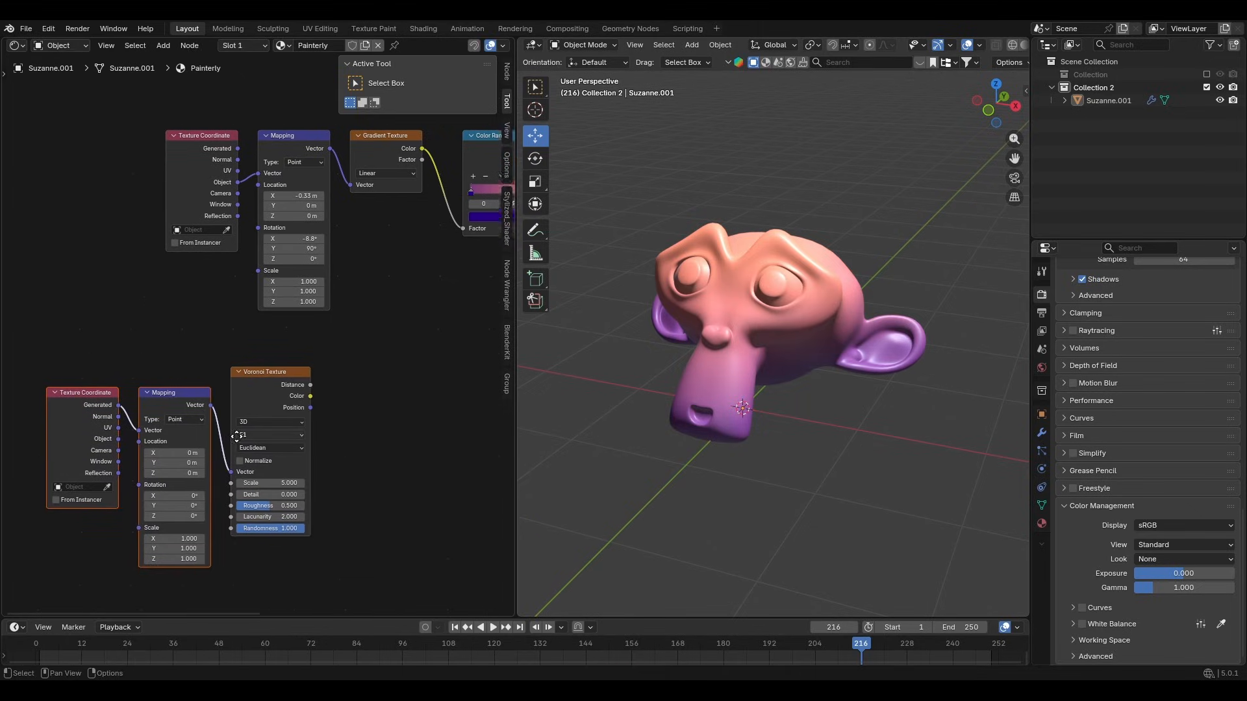
pyautogui.scroll(2, 71, 516)
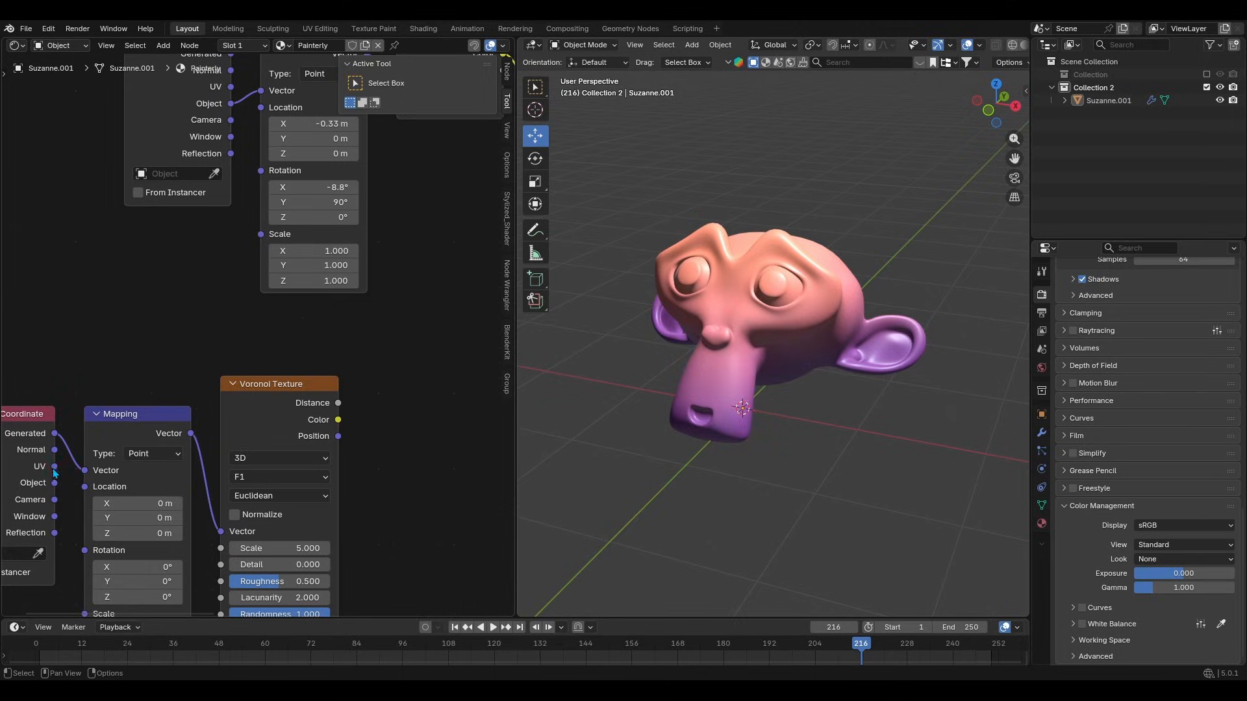
pyautogui.moveTo(56, 454); pyautogui.dragTo(76, 476)
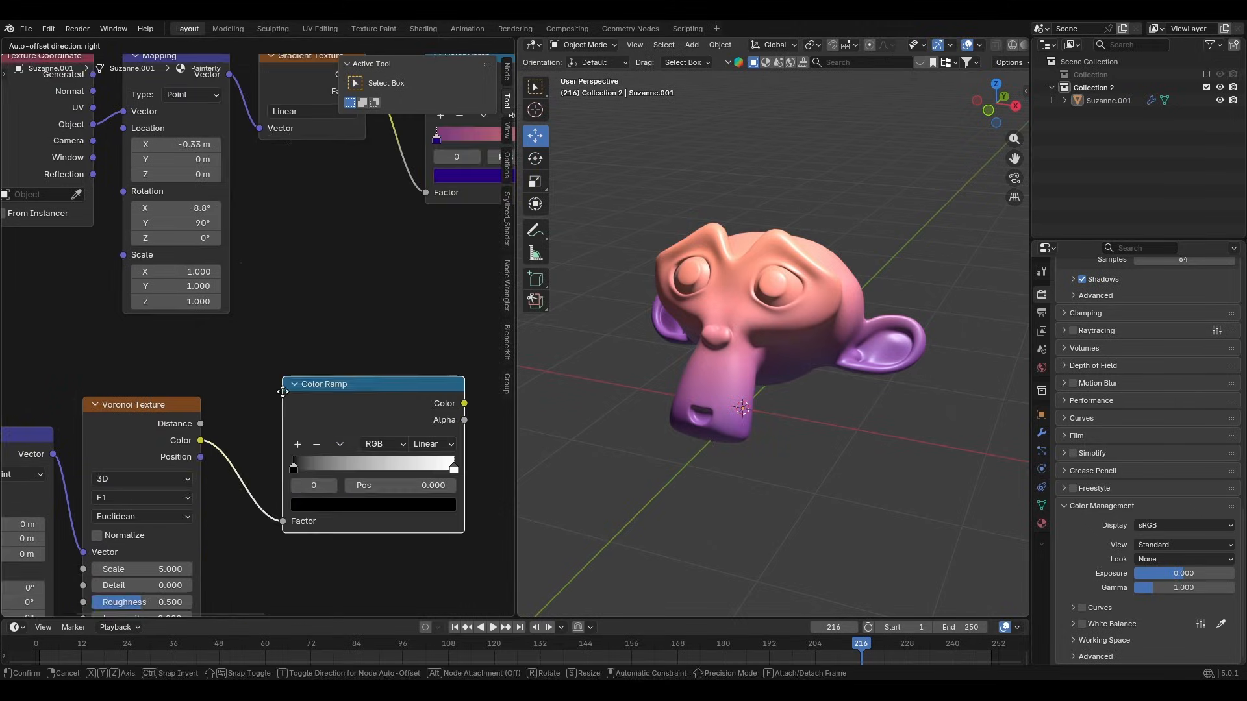
# Add a Color Ramp fed by the Voronoi Texture's Color and link its Color output to the gradient Mapping node's Scale.
pyautogui.click(286, 396)
pyautogui.scroll(-10, 286, 448)
pyautogui.moveTo(317, 488); pyautogui.dragTo(137, 406)
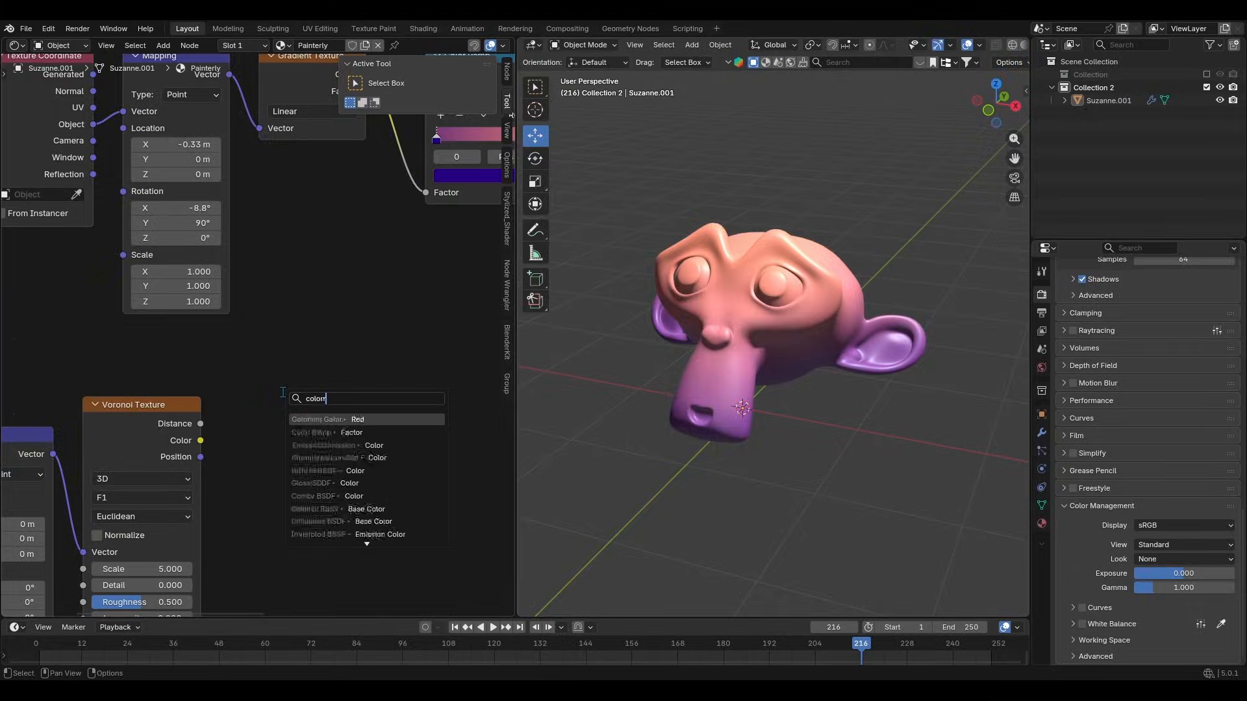
pyautogui.write('ramp')
pyautogui.press('Return')
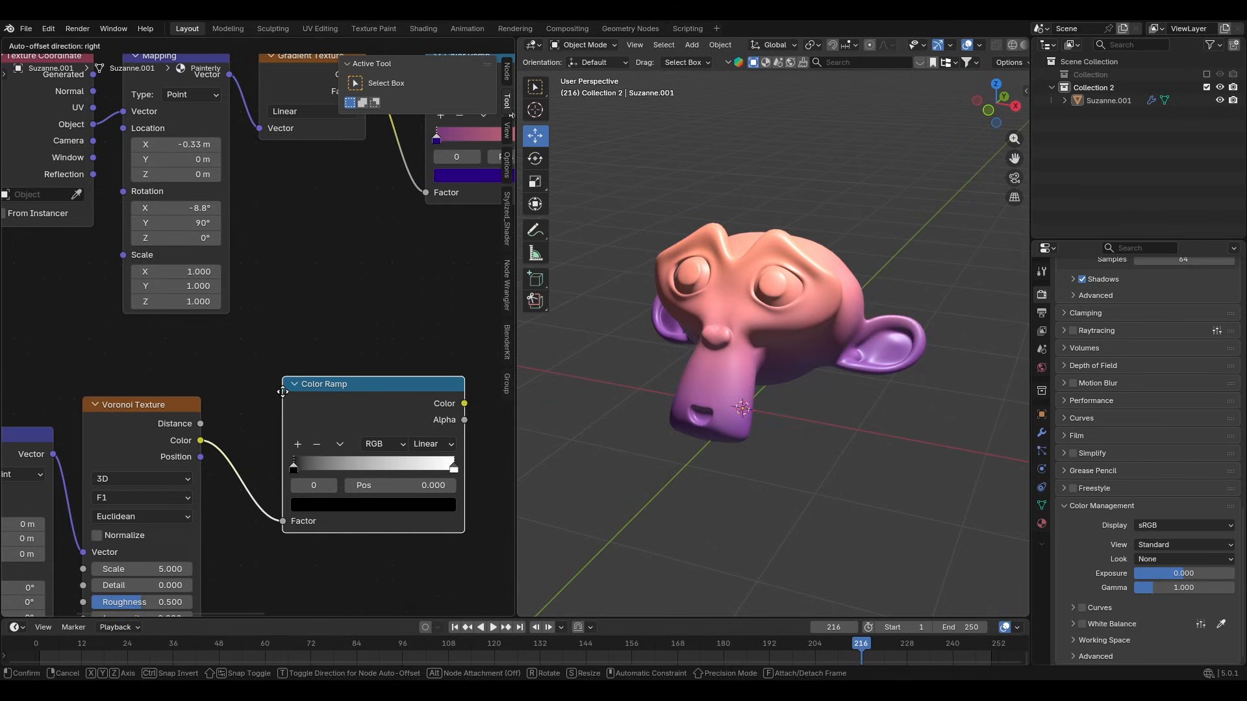
pyautogui.scroll(-5, 283, 392)
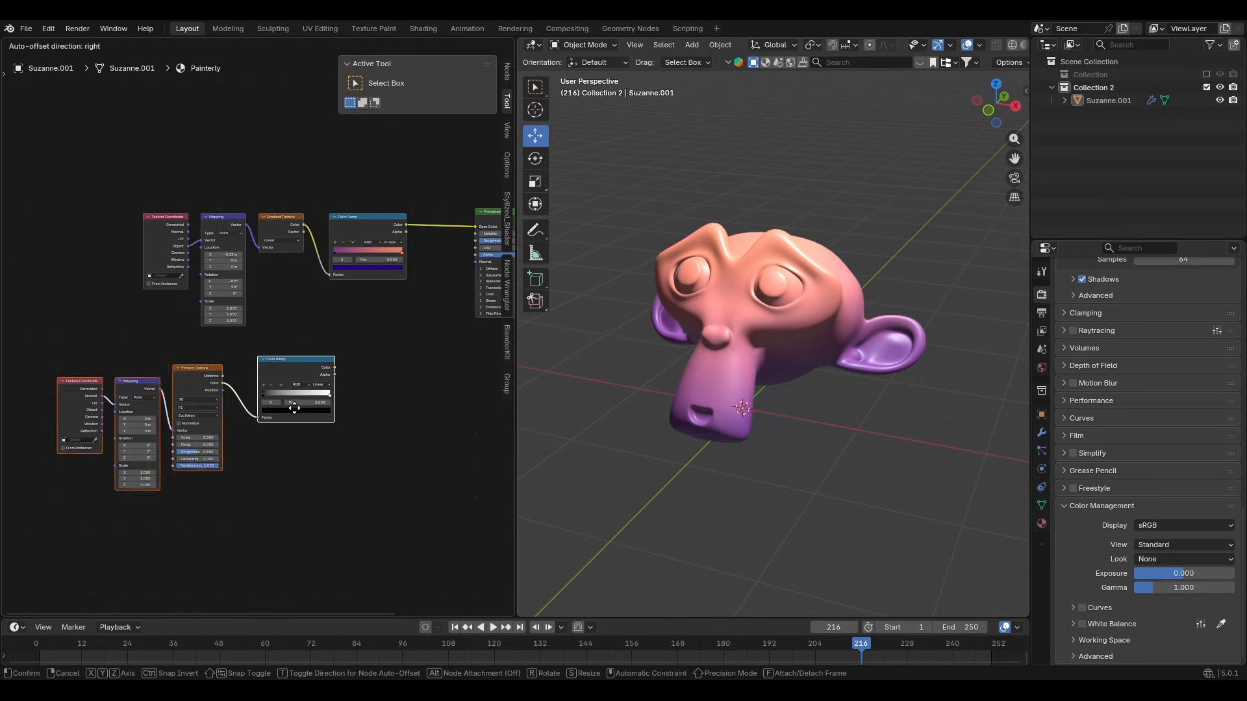
pyautogui.click(251, 416)
pyautogui.scroll(5, 248, 389)
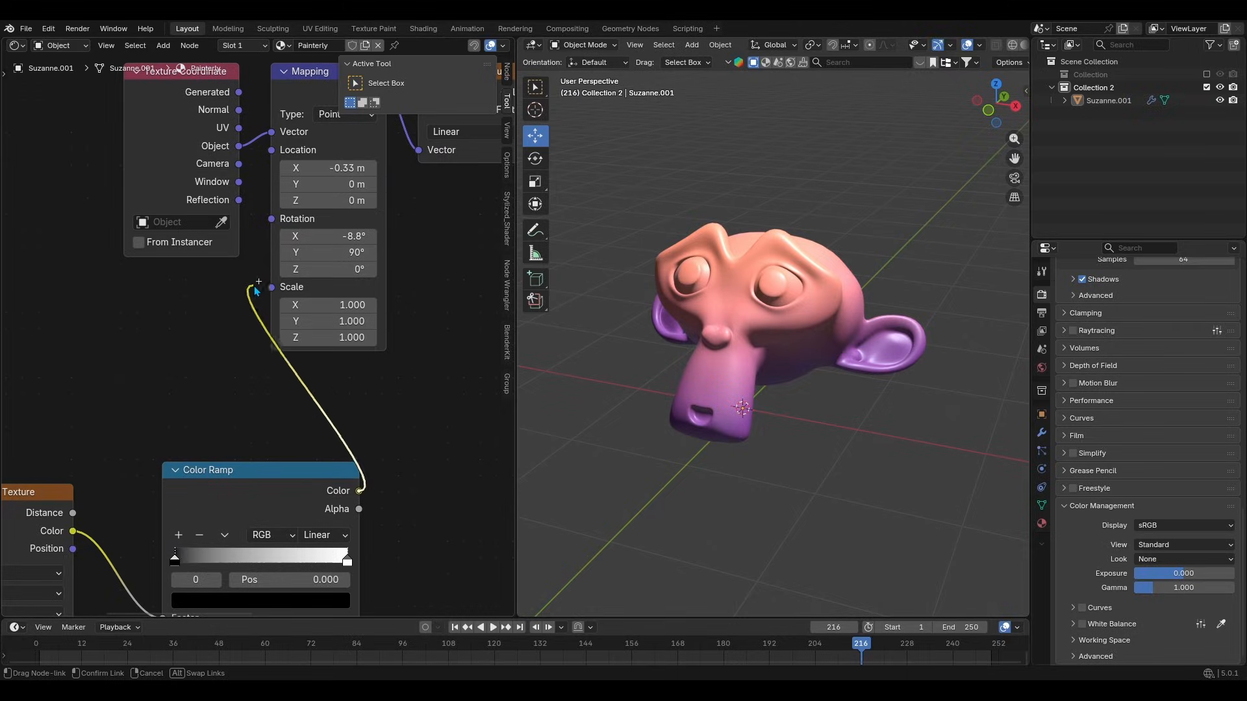
pyautogui.moveTo(273, 294); pyautogui.dragTo(273, 294)
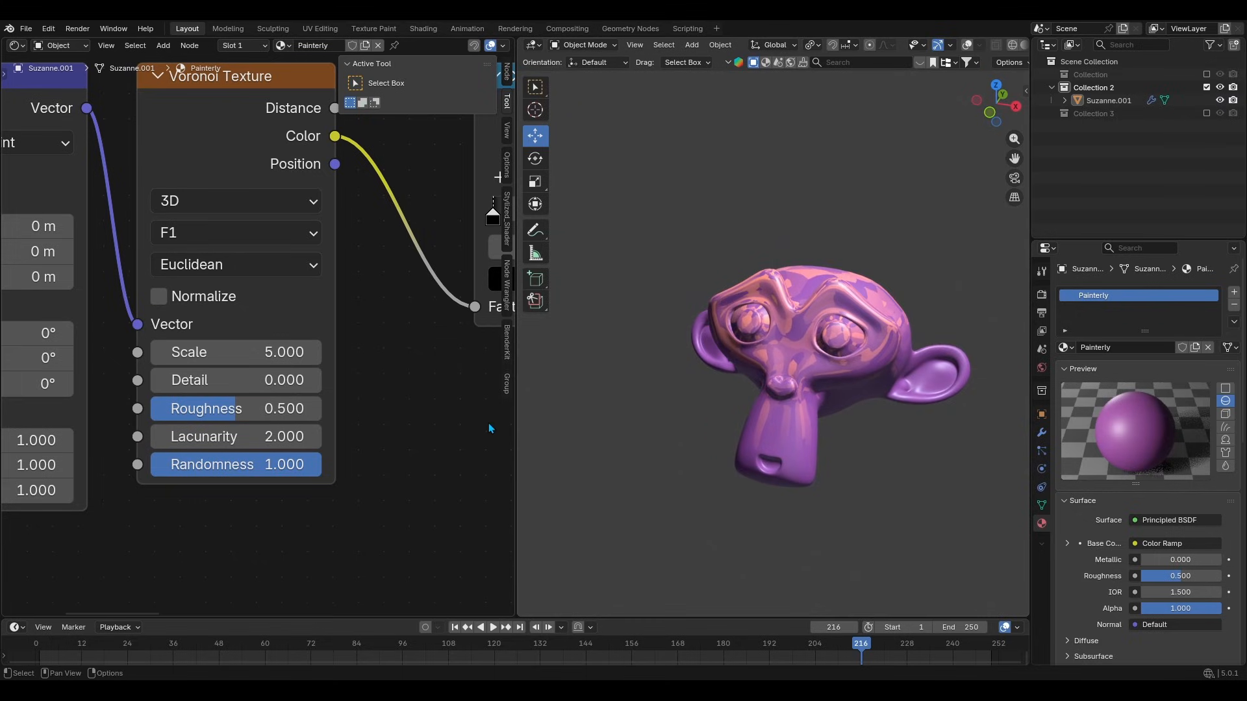
# Set the Voronoi Texture's feature output to Smooth F1 with a Smoothness of 1.000.
pyautogui.scroll(2, 833, 490)
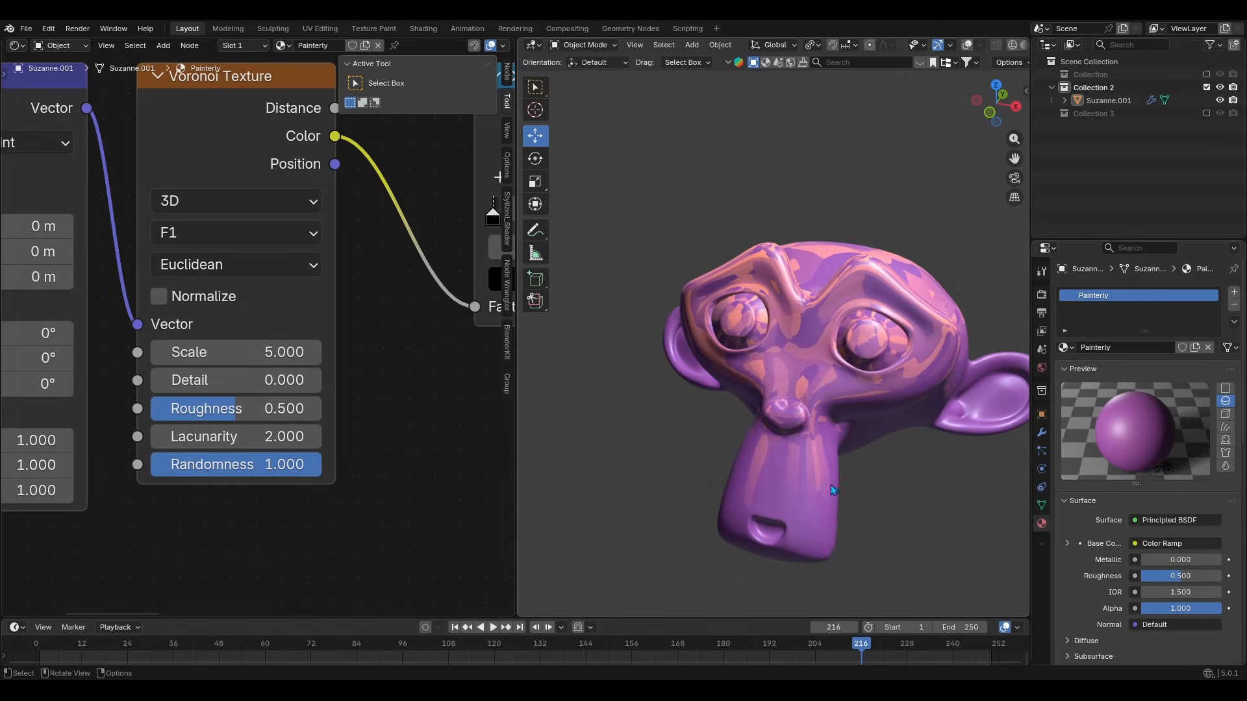
pyautogui.click(220, 233)
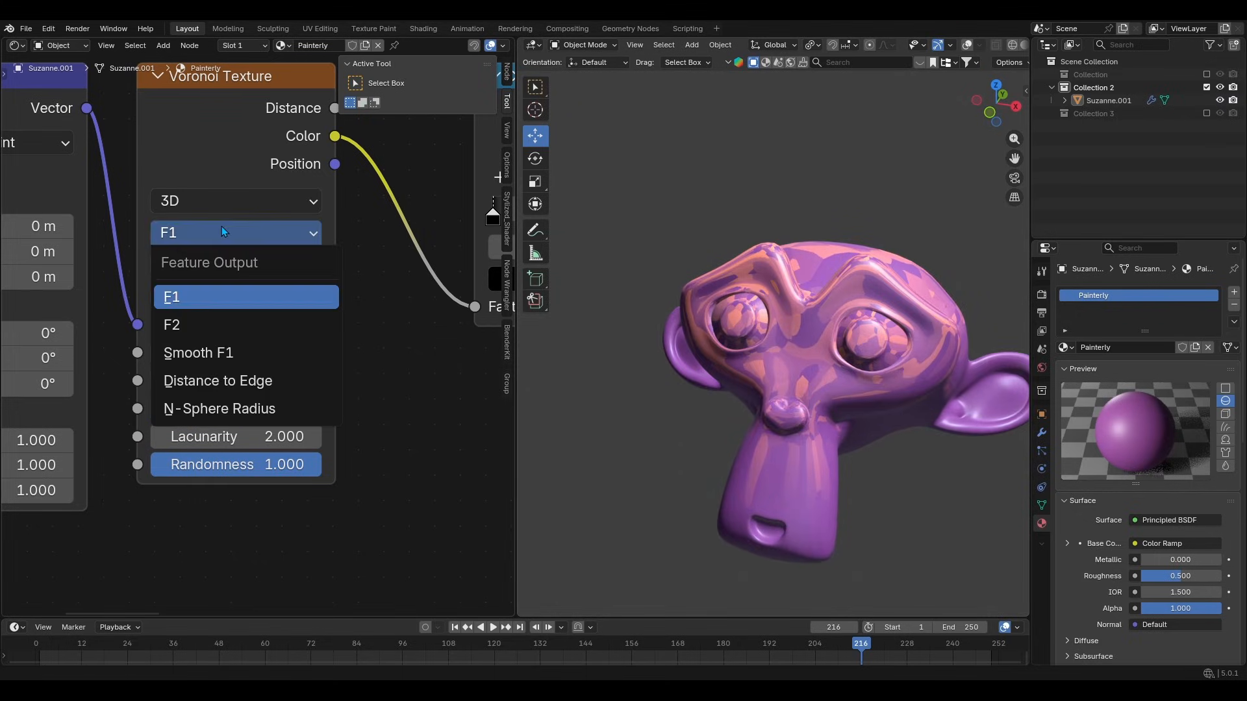
pyautogui.click(220, 354)
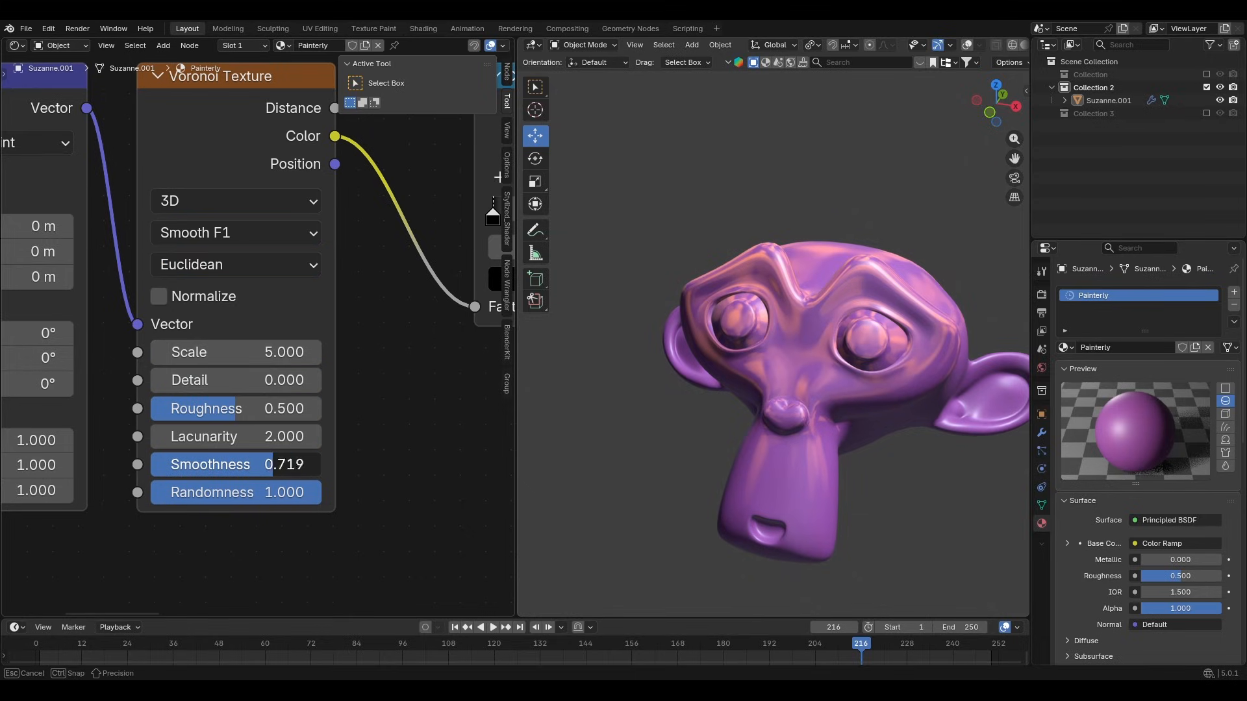
pyautogui.moveTo(272, 464)
pyautogui.mouseDown()
pyautogui.moveTo(182, 464)
pyautogui.moveTo(320, 464)
pyautogui.moveTo(152, 464)
pyautogui.moveTo(321, 464)
pyautogui.mouseUp()
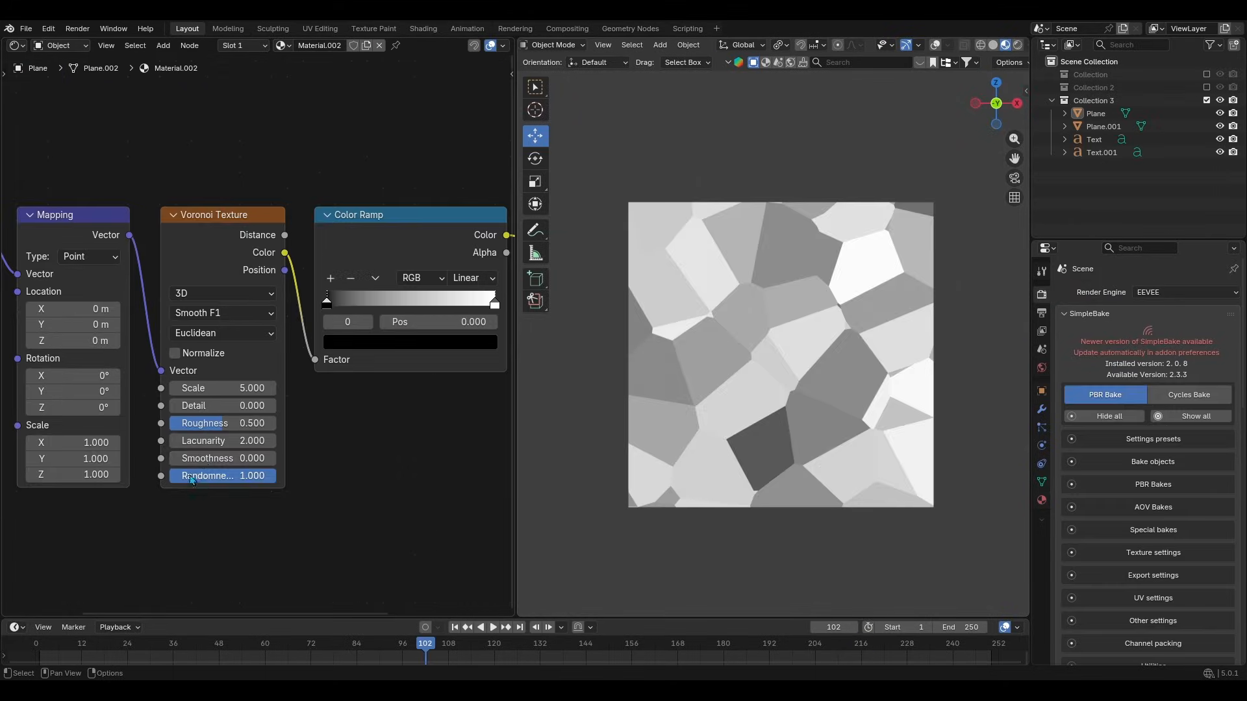
pyautogui.moveTo(260, 458); pyautogui.dragTo(172, 458)
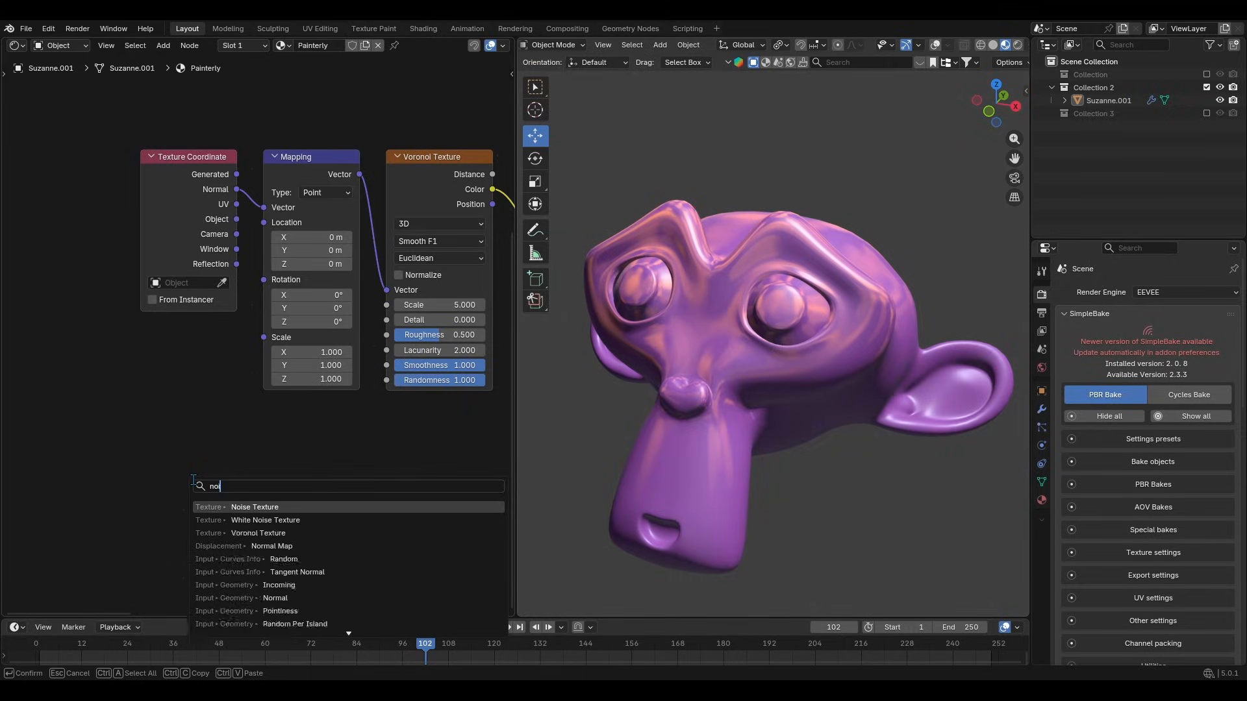
# Add a Noise Texture node below the Voronoi Texture's coordinate nodes.
pyautogui.write('noise')
pyautogui.press('Return')
pyautogui.click(58, 385)
pyautogui.scroll(-2, 101, 422)
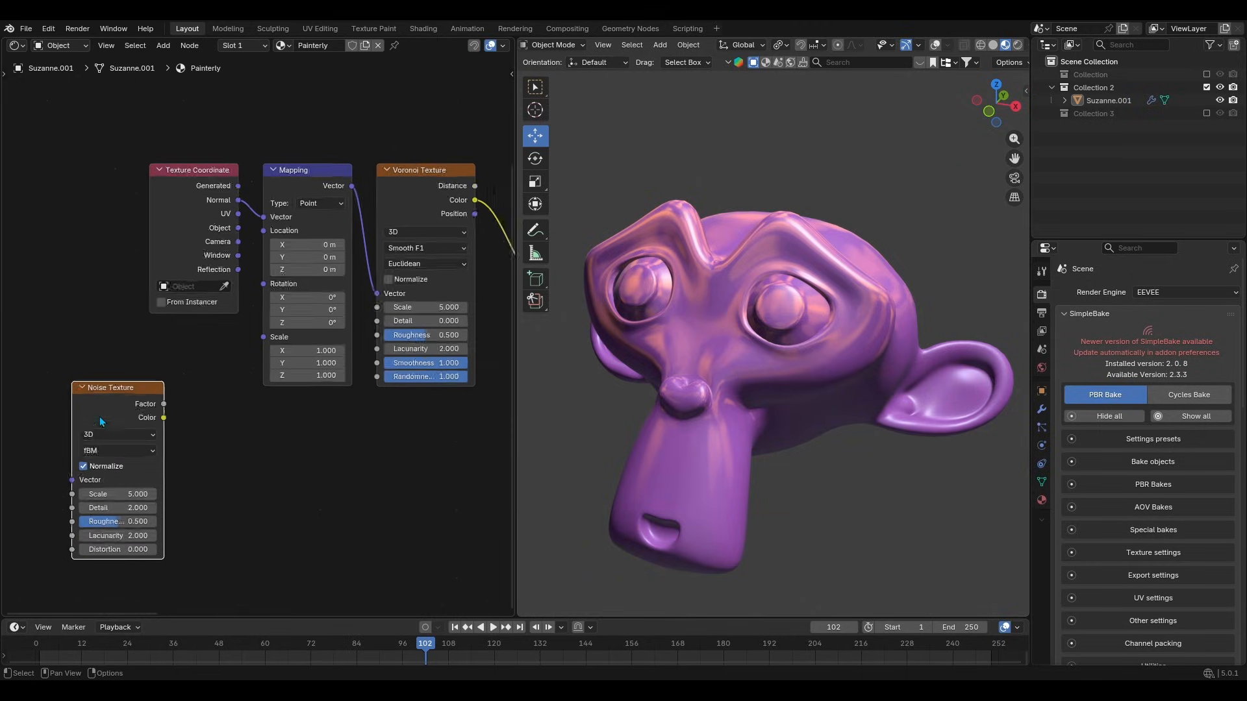
pyautogui.moveTo(111, 433); pyautogui.dragTo(218, 448, button='middle')
pyautogui.scroll(-1, 188, 431)
# Add Texture Coordinate and Mapping nodes to the Noise Texture and feed the Object coordinates into its Mapping vector.
pyautogui.hotkey('ctrl', 't')
pyautogui.scroll(2, 156, 492)
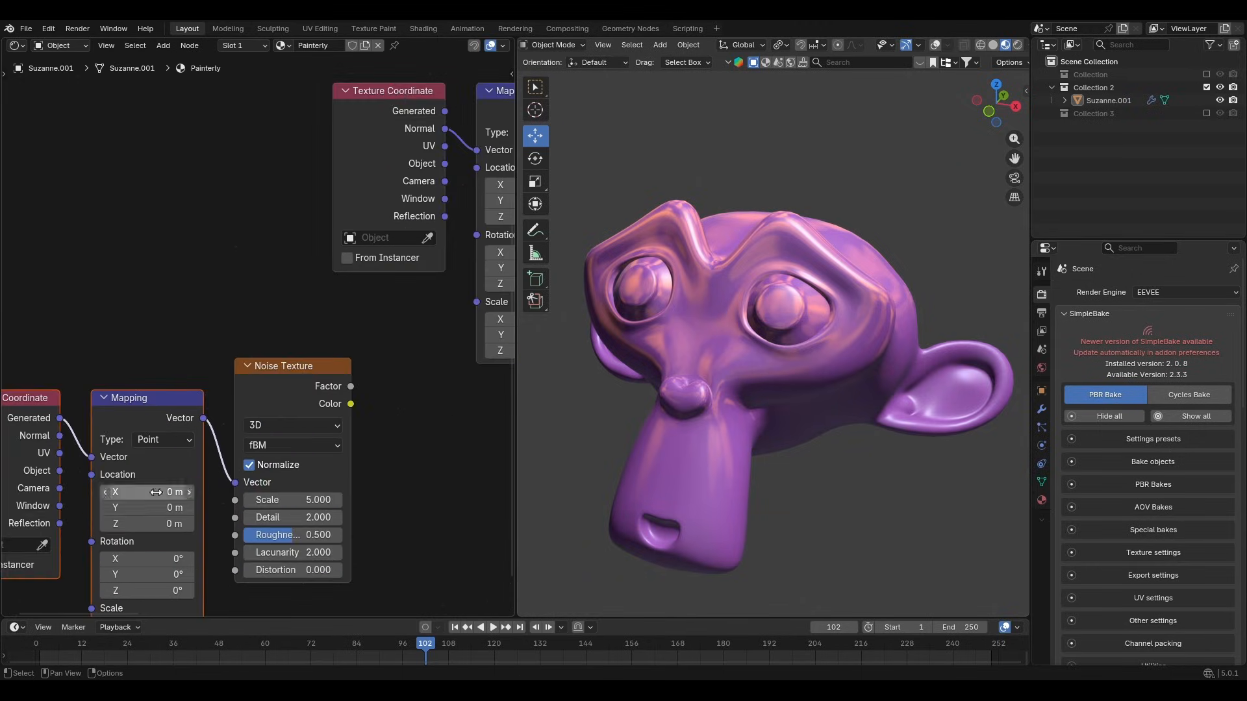
pyautogui.moveTo(59, 490); pyautogui.dragTo(194, 462, button='middle')
pyautogui.scroll(2, 213, 460)
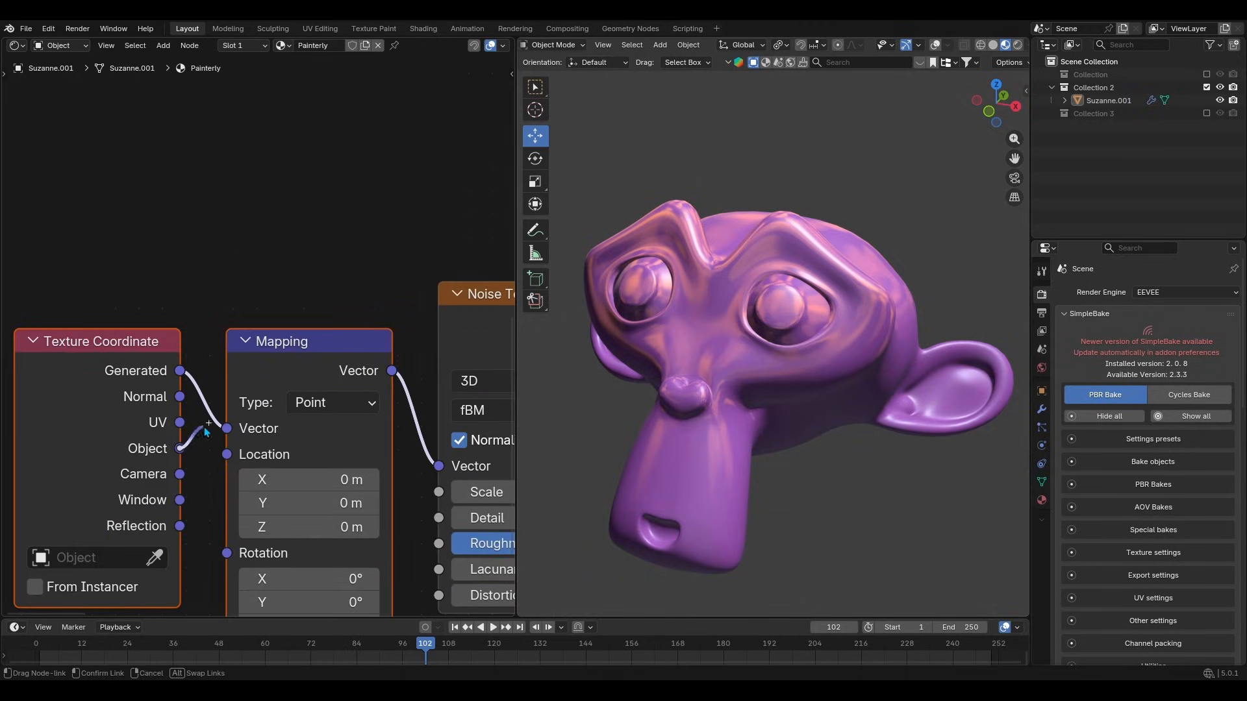
pyautogui.moveTo(204, 427); pyautogui.dragTo(227, 429)
# Link the Color output of the Noise Texture's Color Ramp to the Scale input of the Voronoi Mapping node.
pyautogui.scroll(-8, 290, 479)
pyautogui.moveTo(392, 418); pyautogui.dragTo(298, 487, button='middle')
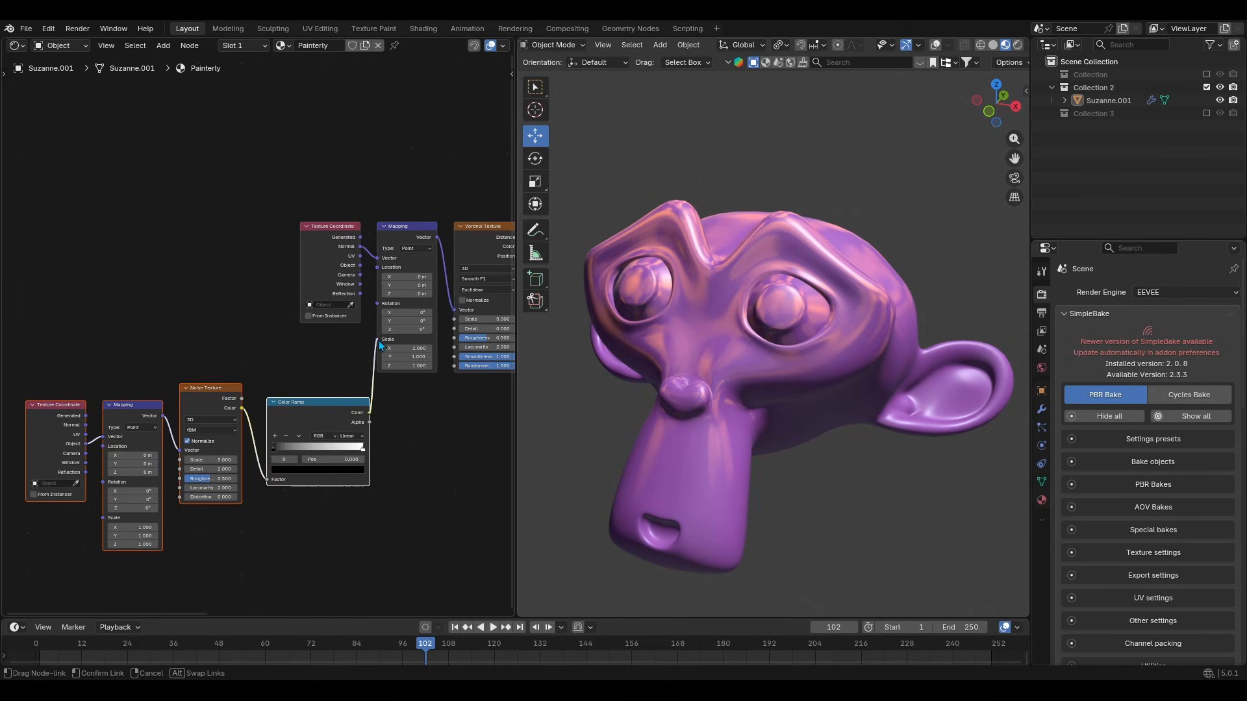
pyautogui.moveTo(378, 341); pyautogui.dragTo(380, 340)
pyautogui.rightClick(380, 344)
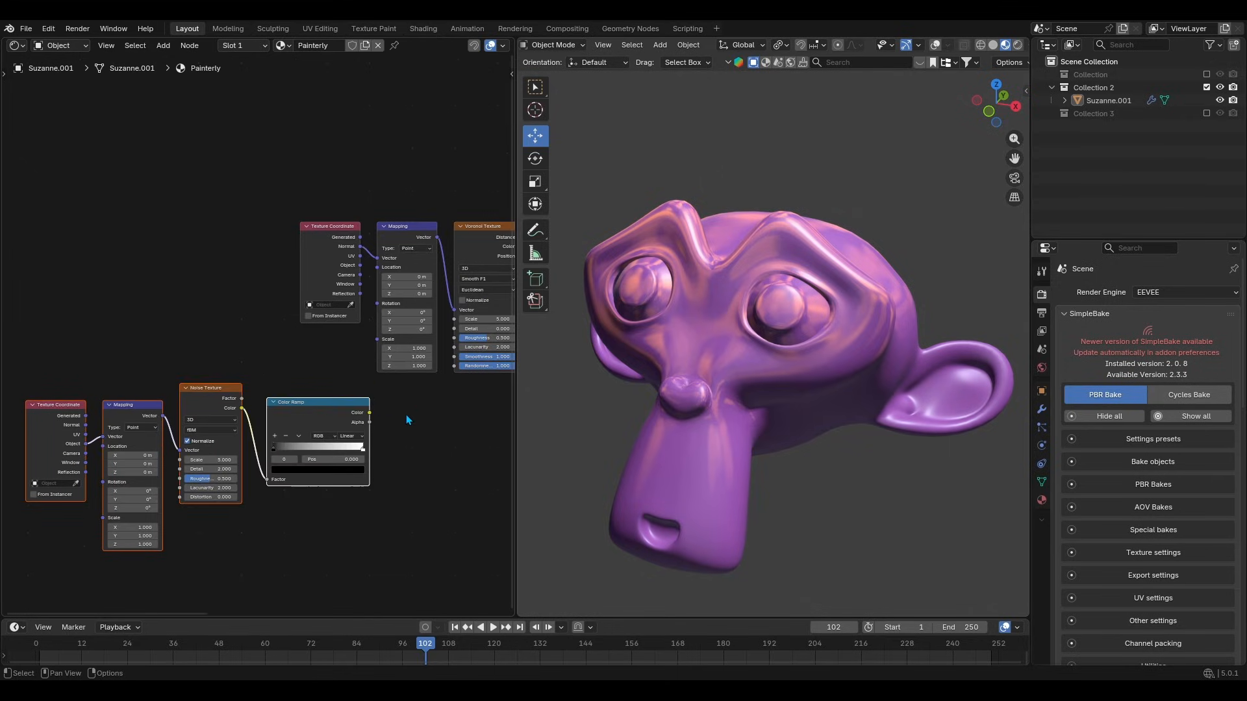
pyautogui.scroll(8, 407, 426)
pyautogui.moveTo(408, 431); pyautogui.dragTo(136, 424, button='middle')
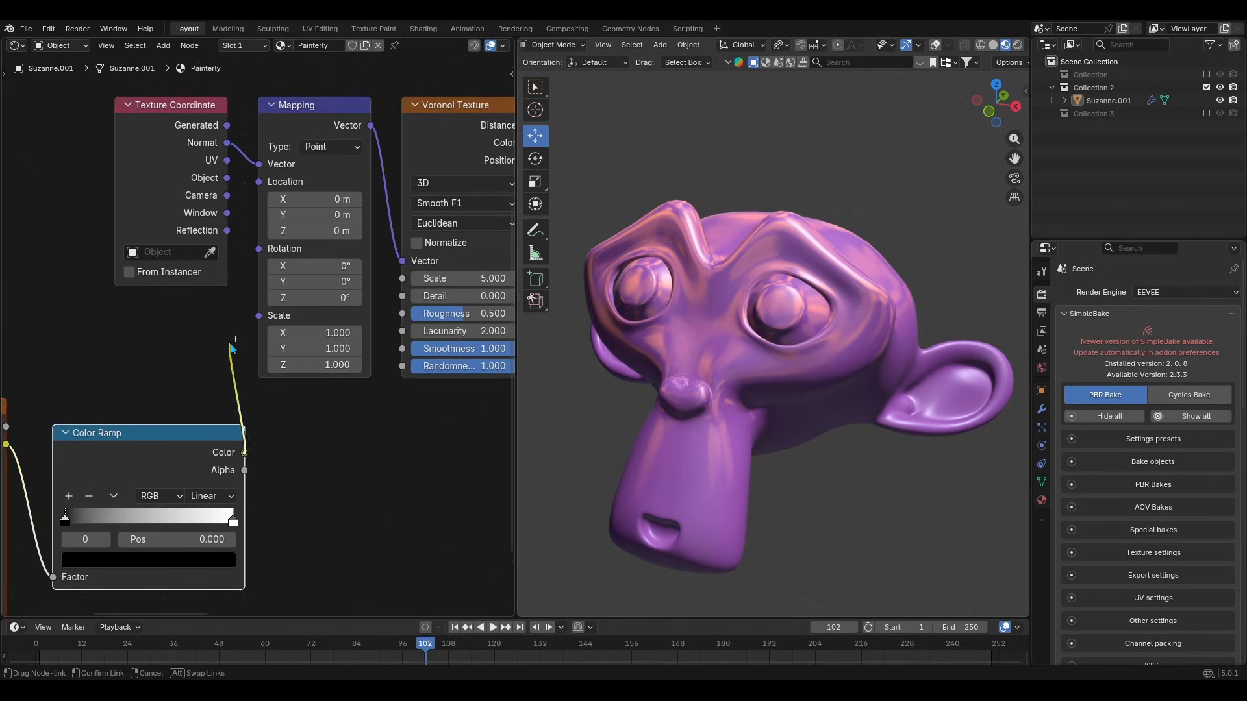
pyautogui.moveTo(264, 311); pyautogui.dragTo(264, 311)
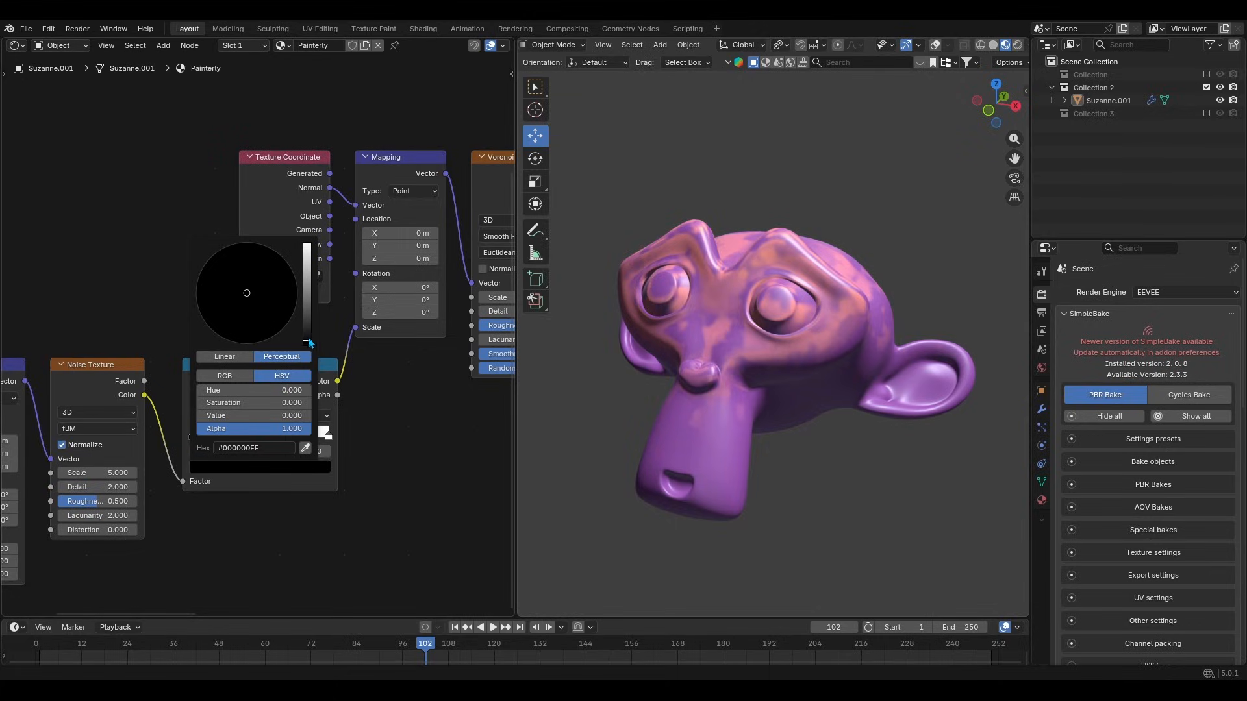
# Lighten the black stop of the noise Color Ramp to gray and set the noise Mapping node's Scale X to 4.140.
pyautogui.moveTo(308, 342); pyautogui.dragTo(307, 270)
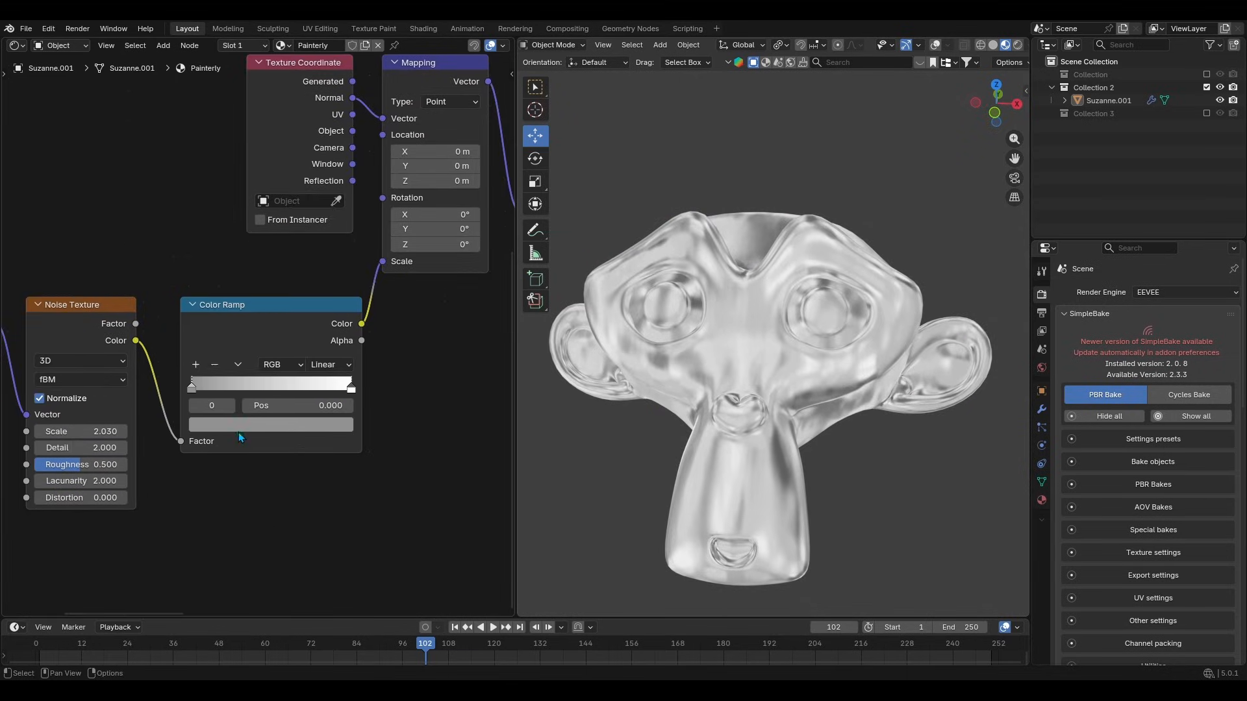
pyautogui.click(345, 384)
pyautogui.moveTo(327, 222)
pyautogui.mouseDown()
pyautogui.moveTo(326, 245)
pyautogui.moveTo(326, 163)
pyautogui.mouseUp()
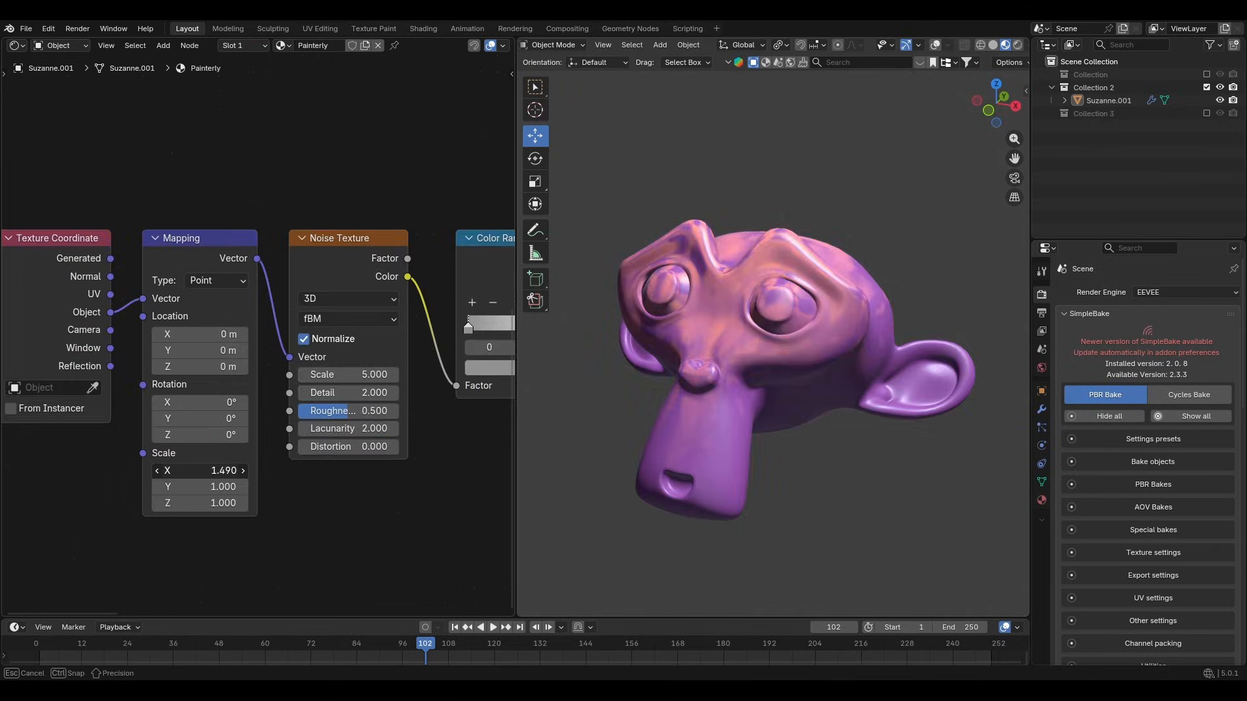
pyautogui.moveTo(200, 470); pyautogui.dragTo(246, 470)
pyautogui.moveTo(805, 496); pyautogui.dragTo(835, 514, button='middle')
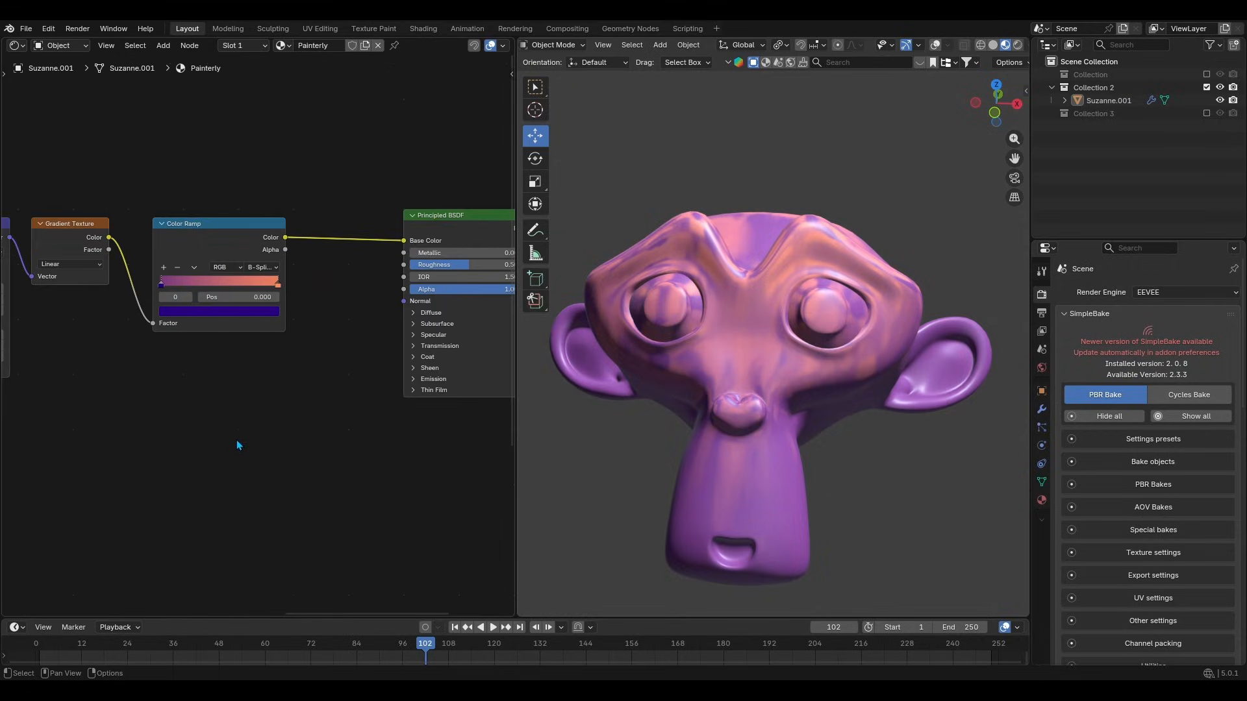
# Add a Bump node below the gradient's Color Ramp.
pyautogui.moveTo(237, 437); pyautogui.dragTo(173, 448, button='middle')
pyautogui.hotkey('shift', 'a')
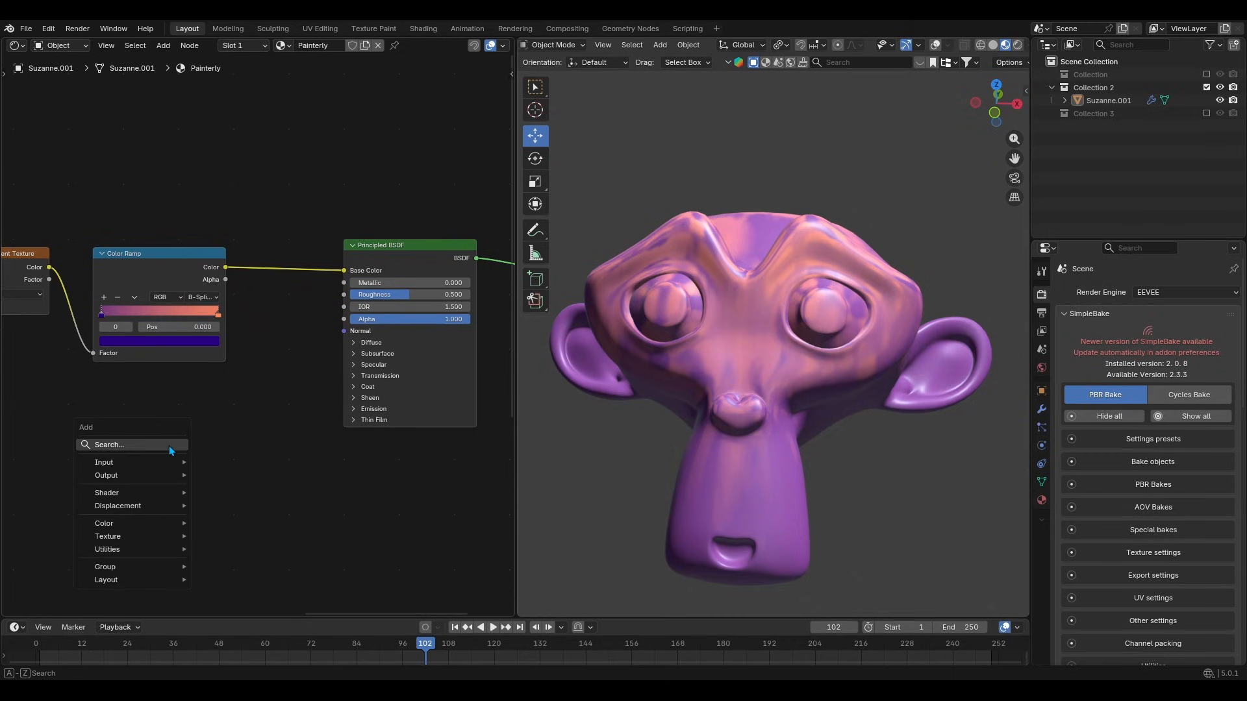
pyautogui.write('bump')
pyautogui.press('Return')
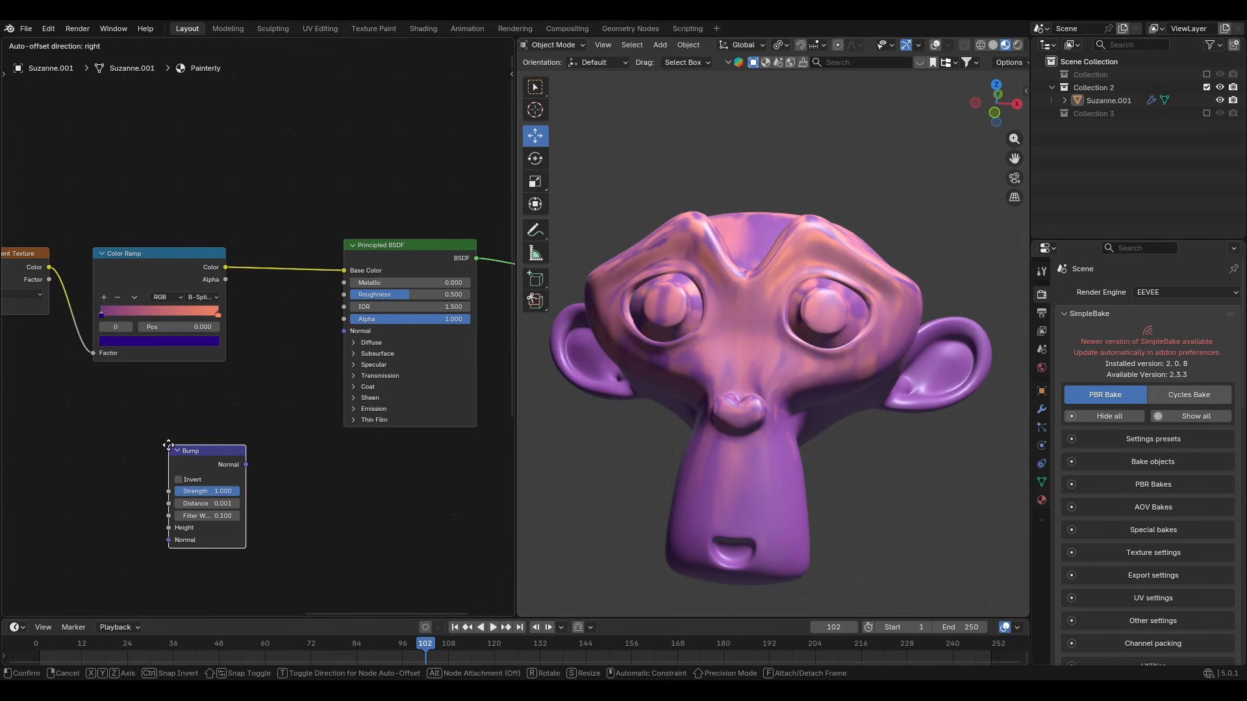
pyautogui.click(169, 446)
# Link the Bump's Normal output to the Principled BSDF's Normal and the Voronoi Color Ramp's Color to the Bump's Height.
pyautogui.scroll(8, 190, 512)
pyautogui.moveTo(193, 539); pyautogui.dragTo(169, 412, button='middle')
pyautogui.scroll(-3, 181, 414)
pyautogui.moveTo(221, 423); pyautogui.dragTo(259, 388)
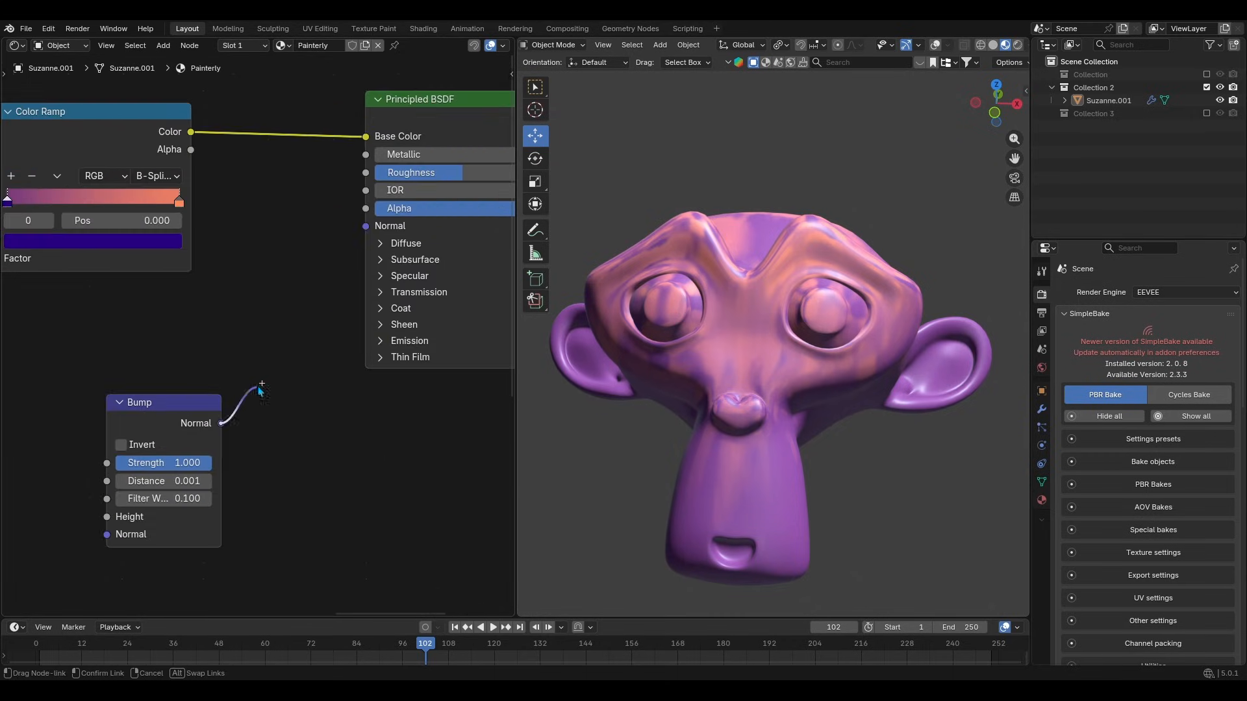
pyautogui.moveTo(356, 230); pyautogui.dragTo(363, 226)
pyautogui.scroll(-3, 111, 494)
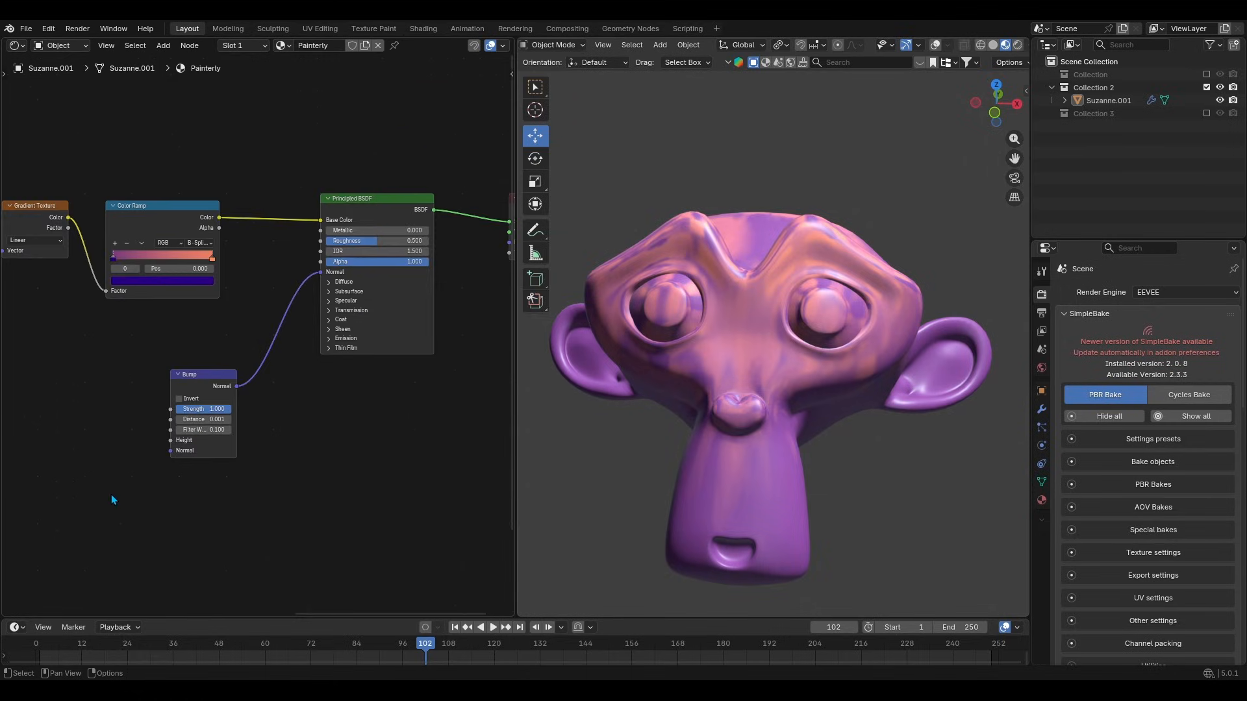
pyautogui.moveTo(111, 494); pyautogui.dragTo(294, 448, button='middle')
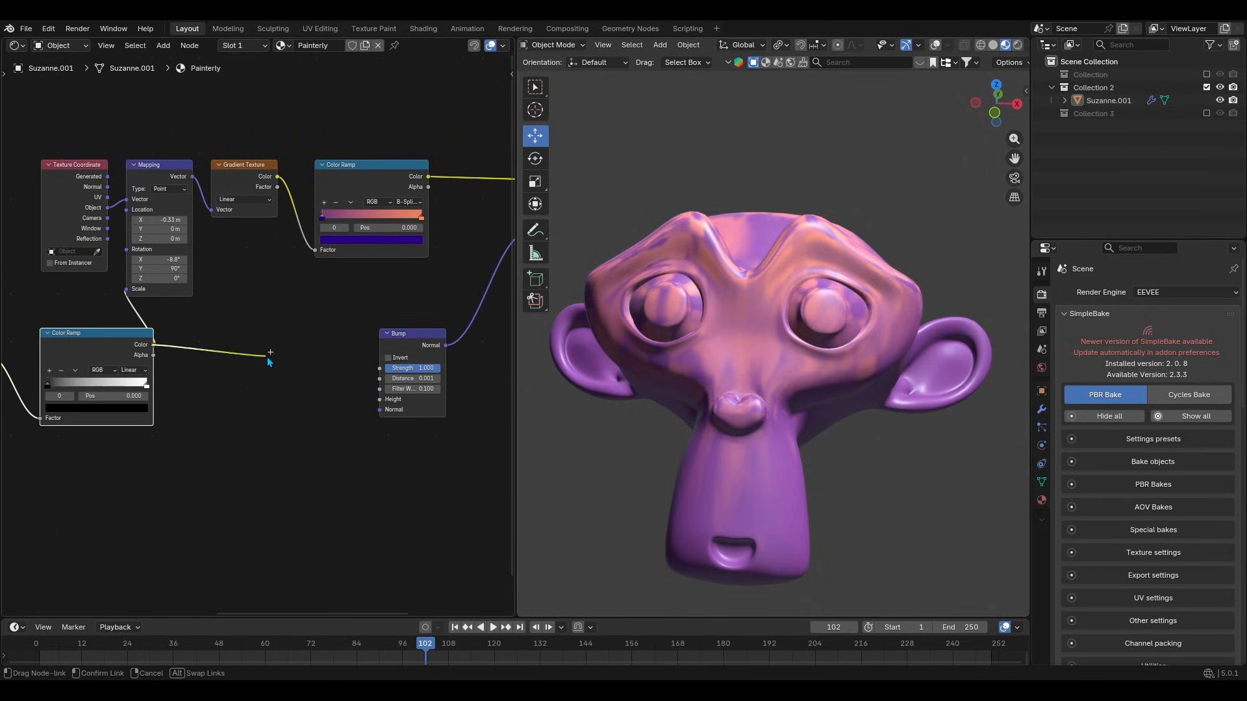
pyautogui.moveTo(390, 402); pyautogui.dragTo(386, 397)
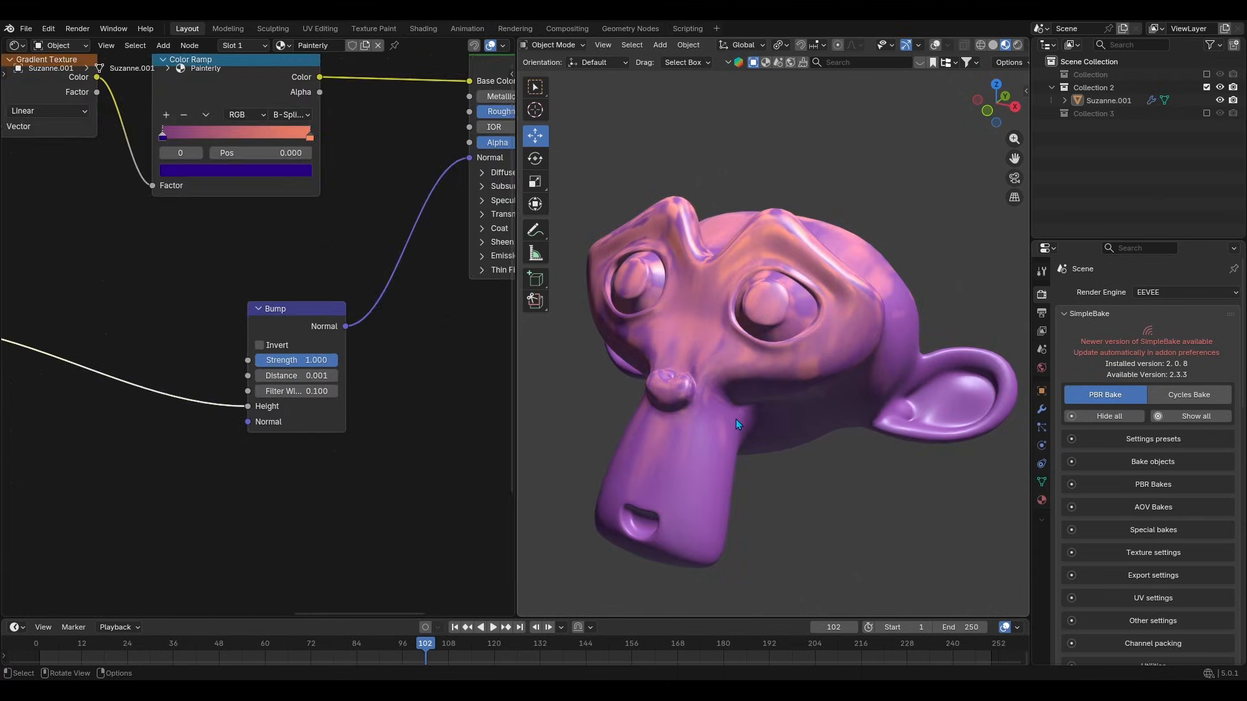
# Set the Bump node's Distance to 0.081 and its Strength to 0.225.
pyautogui.scroll(2, 272, 387)
pyautogui.click(272, 388)
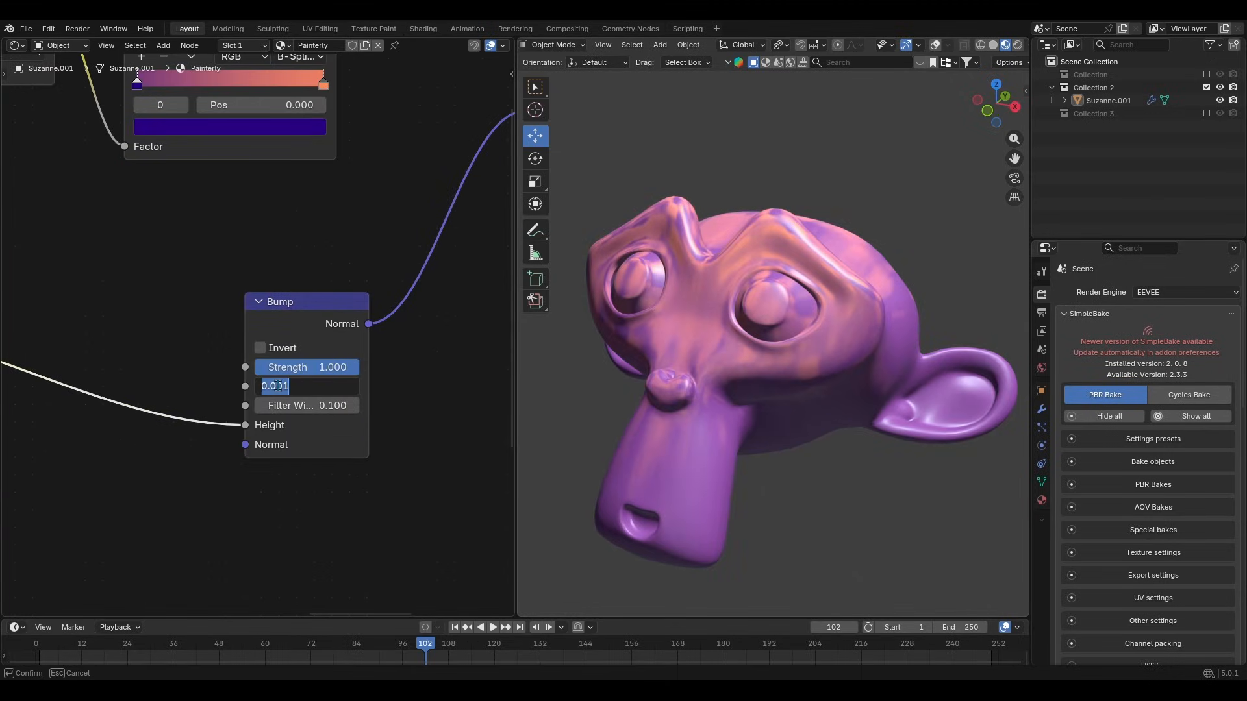
pyautogui.write('0.081')
pyautogui.press('Return')
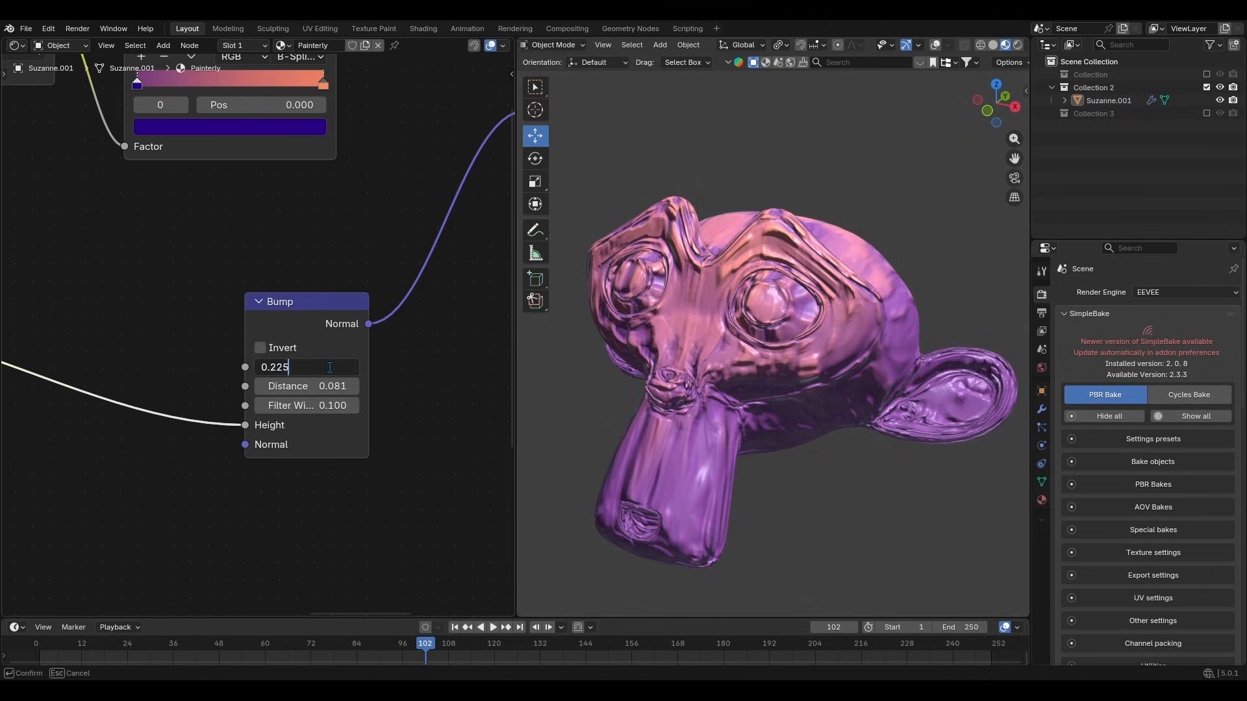
pyautogui.press('Return')
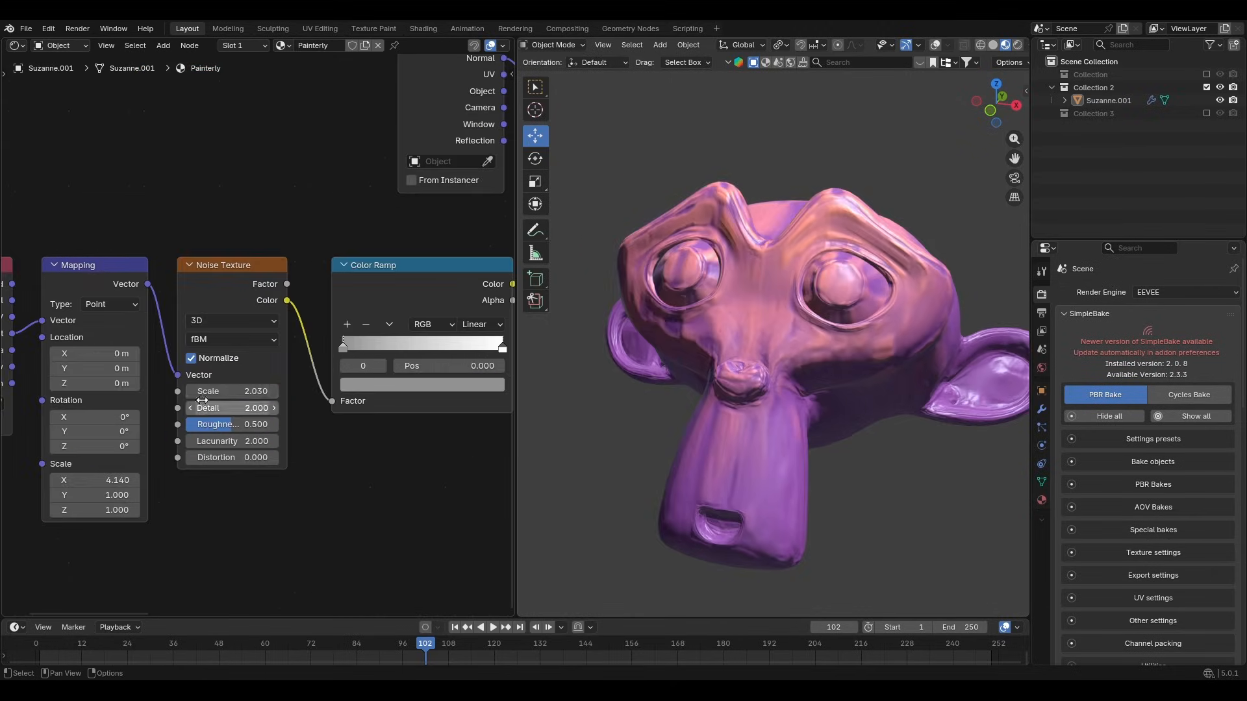
# Set the Noise Texture's Scale to 3.280 and darken the gray stop of its Color Ramp.
pyautogui.moveTo(231, 424); pyautogui.dragTo(232, 391)
pyautogui.moveTo(232, 391); pyautogui.dragTo(232, 392)
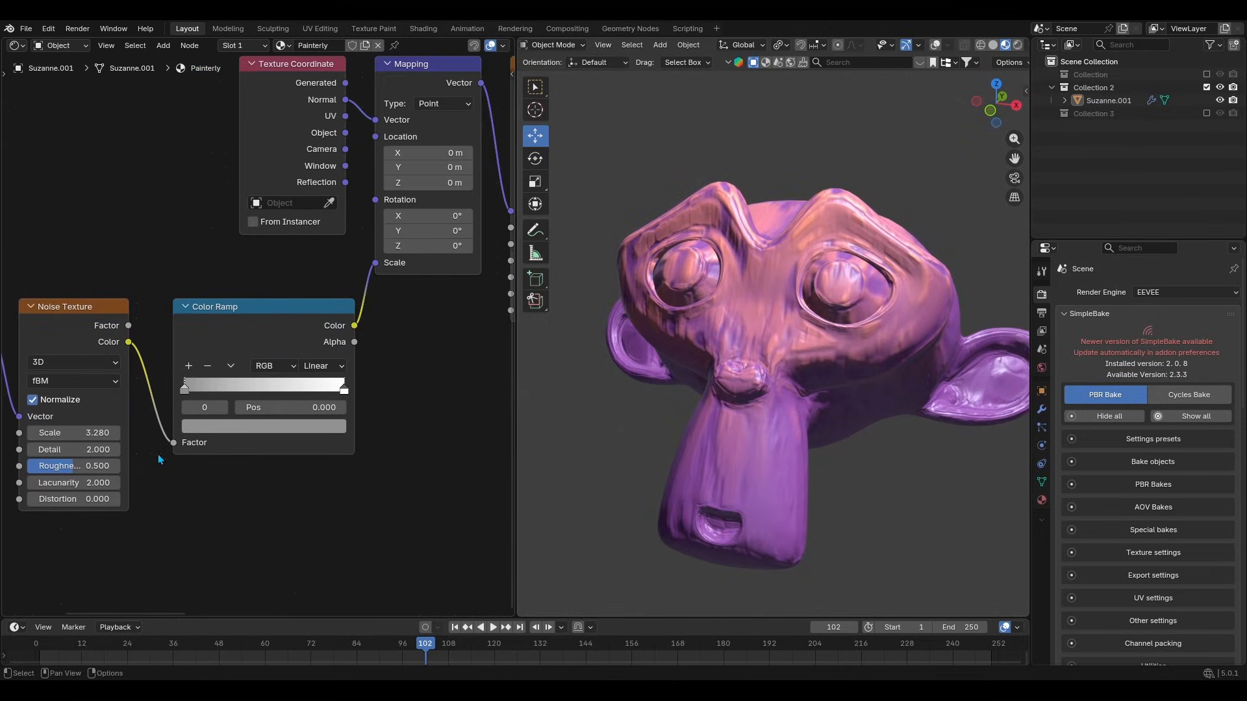
pyautogui.click(217, 427)
pyautogui.moveTo(318, 217); pyautogui.dragTo(319, 259)
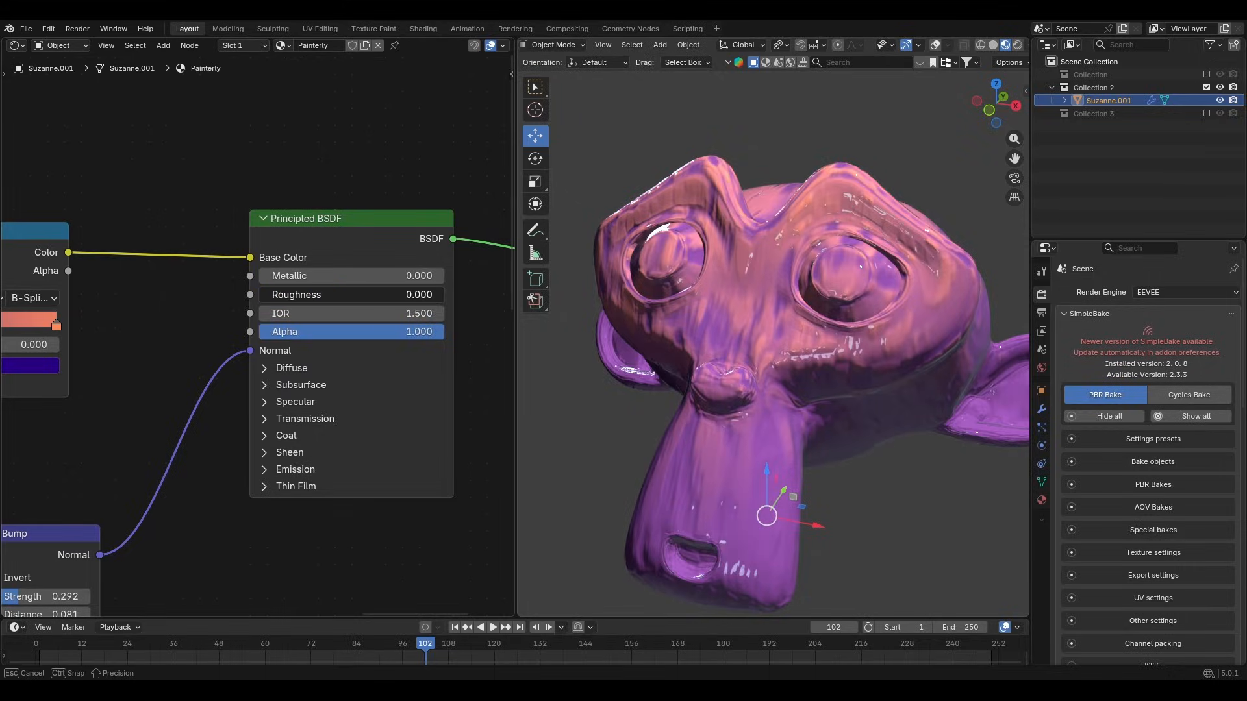
# Set the Principled BSDF's Roughness to 0.264 and check the shading on the Suzanne head.
pyautogui.moveTo(351, 294)
pyautogui.mouseDown()
pyautogui.moveTo(325, 294)
pyautogui.moveTo(364, 295)
pyautogui.mouseUp()
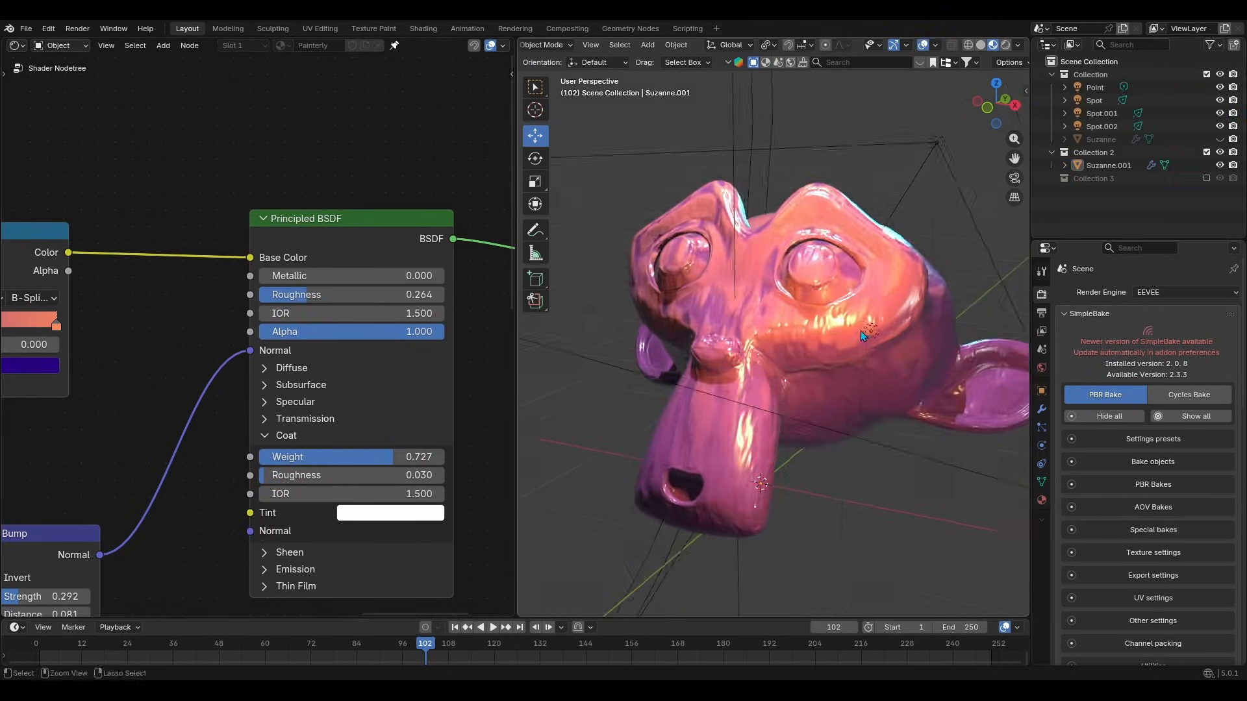
pyautogui.keyDown('ctrl'); pyautogui.moveTo(859, 329); pyautogui.dragTo(864, 595, button='middle'); pyautogui.keyUp('ctrl')
pyautogui.moveTo(867, 425); pyautogui.dragTo(904, 399, button='middle')
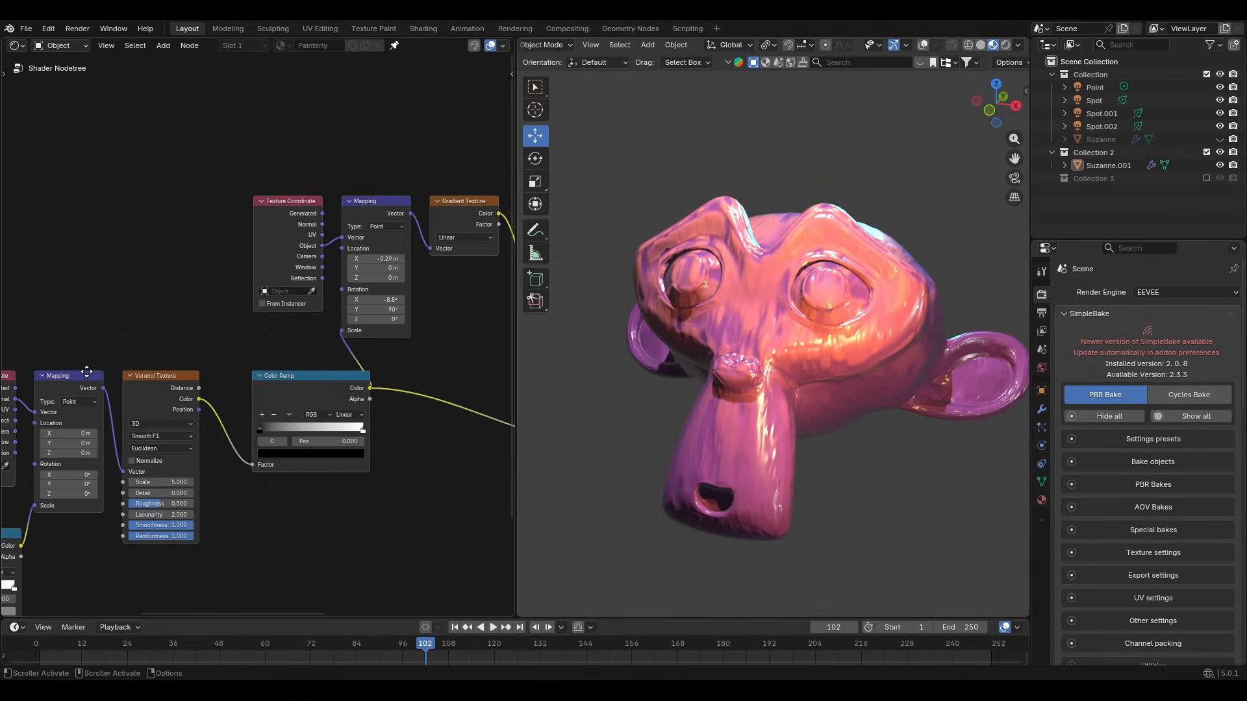
# Drive the noise Mapping node's Location Y with the expression #frame/96.
pyautogui.moveTo(390, 207); pyautogui.dragTo(552, 174, button='middle')
pyautogui.scroll(6, 252, 341)
pyautogui.moveTo(209, 480); pyautogui.dragTo(269, 419, button='middle')
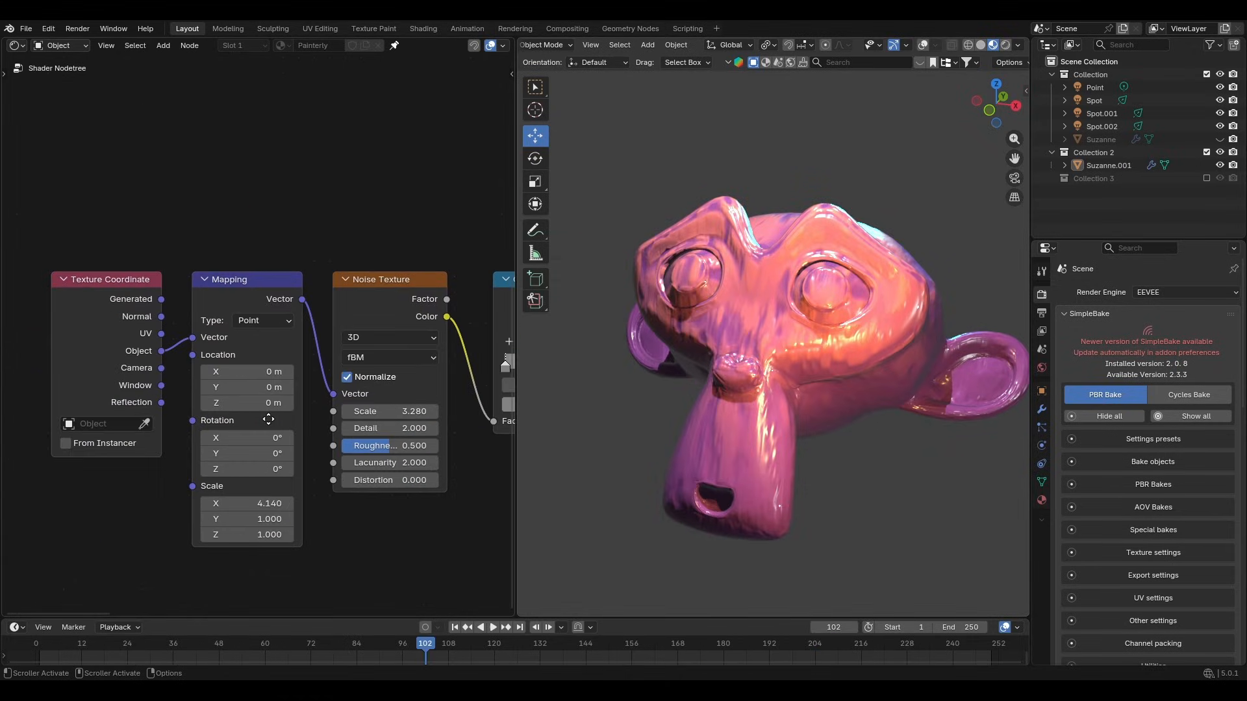
pyautogui.click(239, 389)
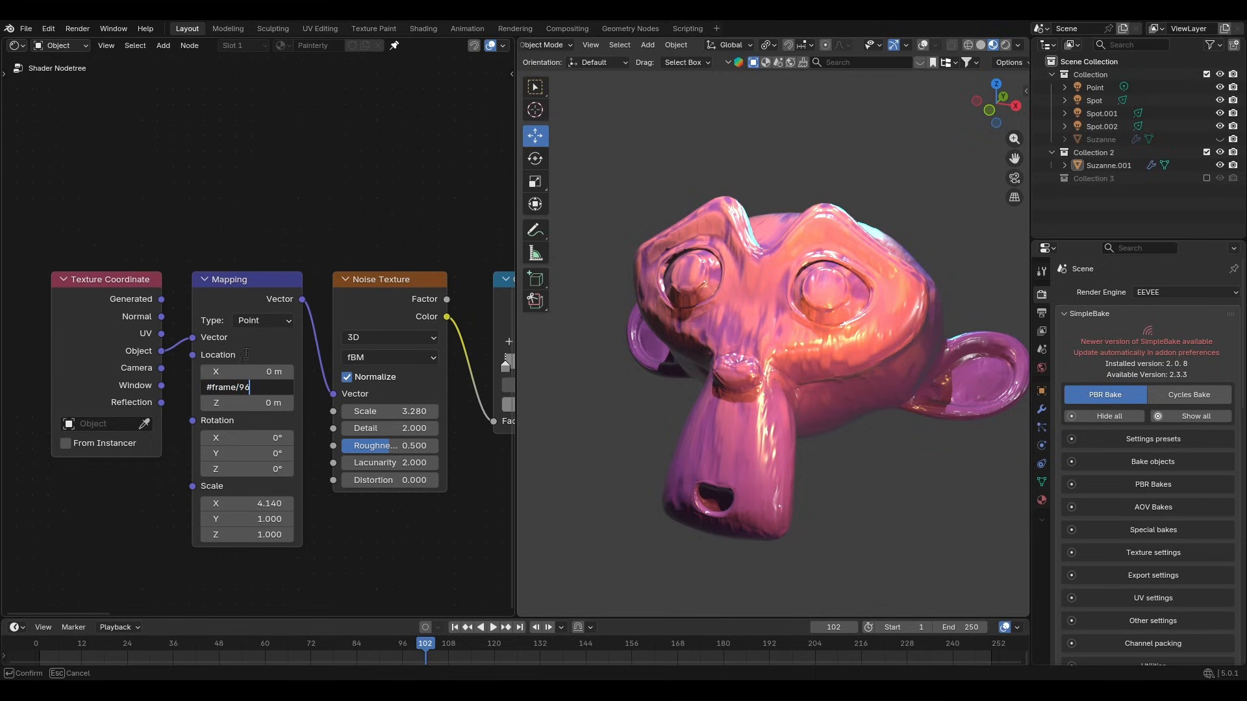
pyautogui.press('Return')
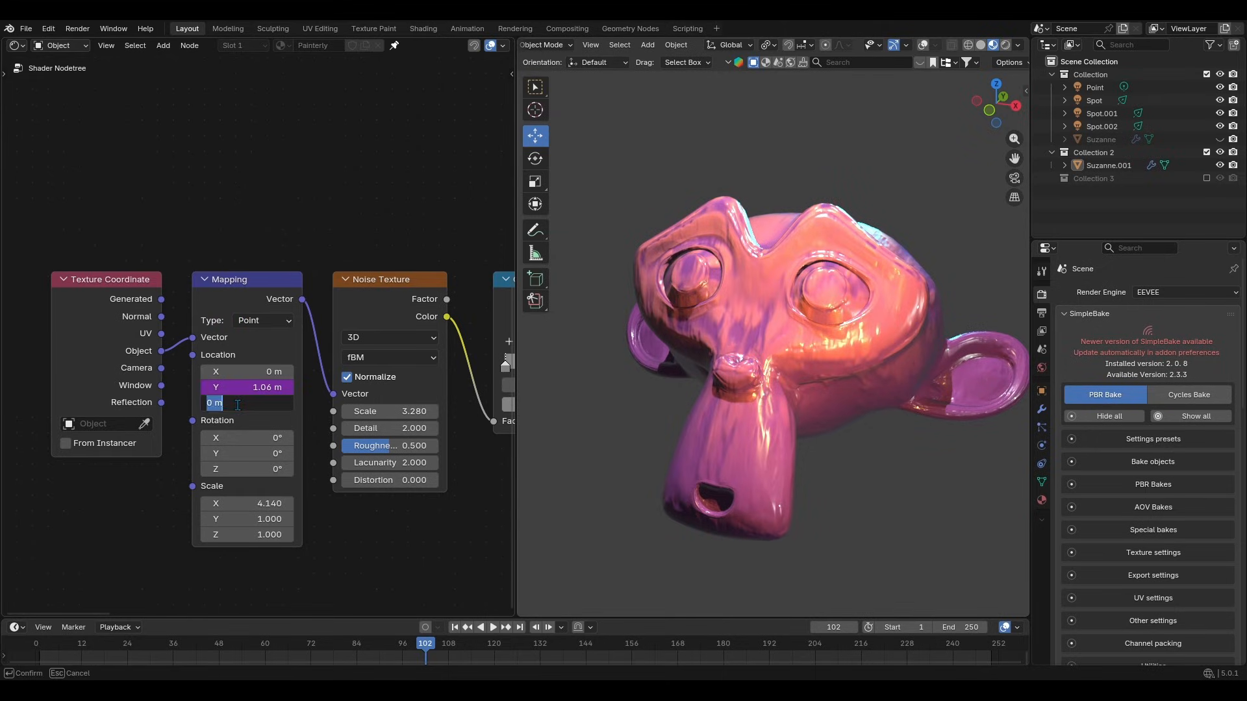
# Drive the noise Mapping node's Location Z with #frame/48 and play the animation to view the moving texture.
pyautogui.write('#frame/48')
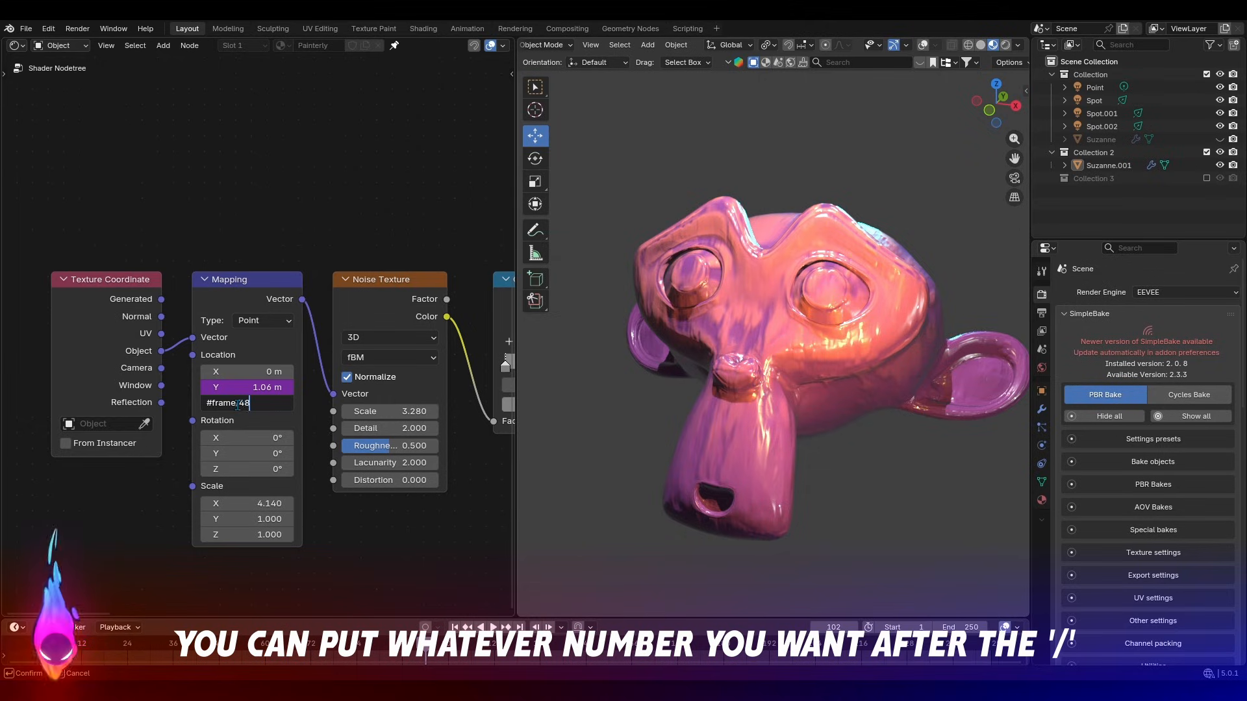
pyautogui.press('Return')
pyautogui.press('space')
pyautogui.moveTo(867, 433); pyautogui.dragTo(820, 465, button='middle')
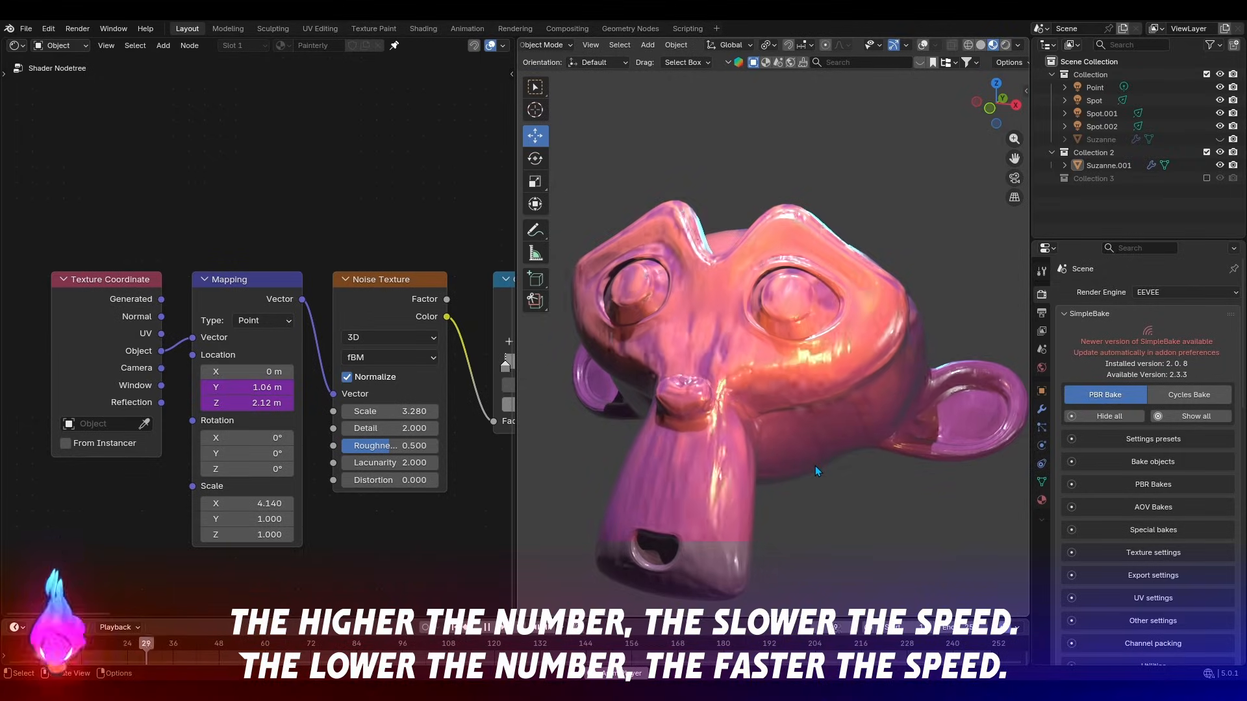